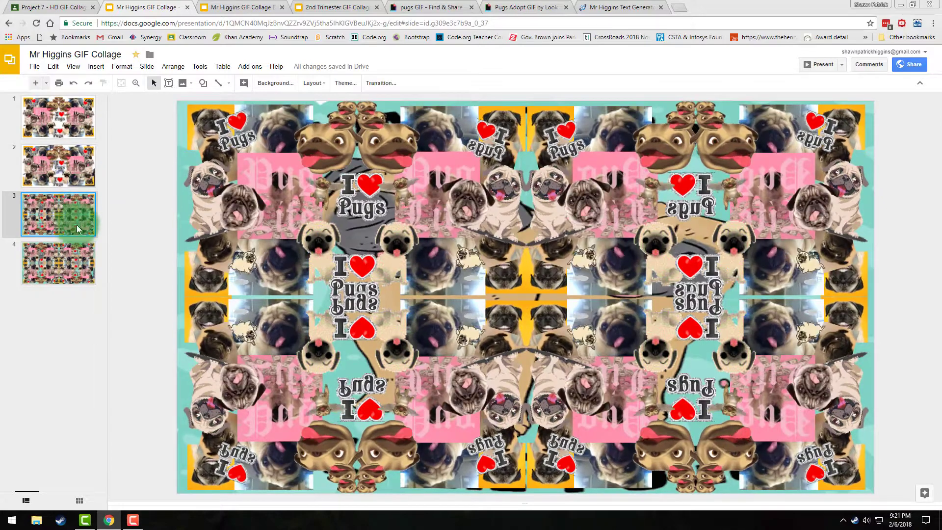
# - Switch to the DEMO collage presentation and duplicate its collage slide three times
pyautogui.click(68, 259)
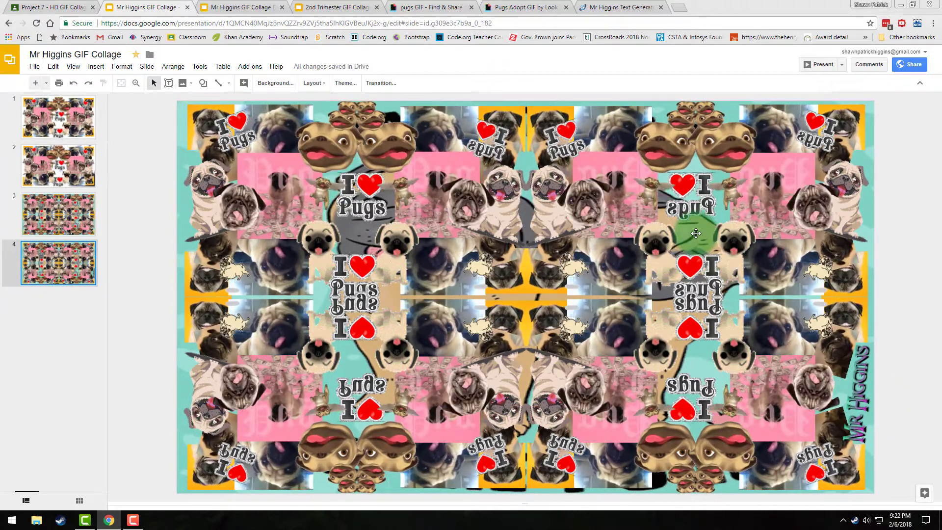
pyautogui.click(270, 4)
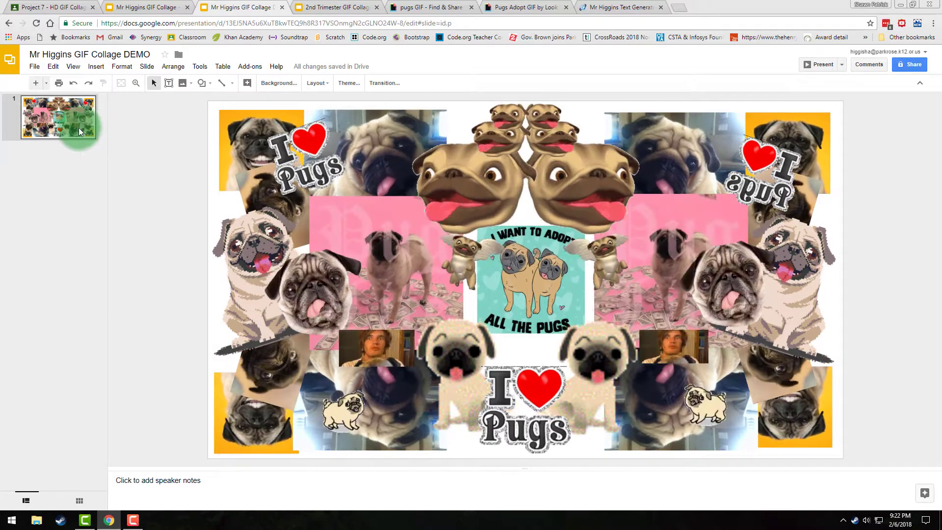
pyautogui.rightClick(79, 123)
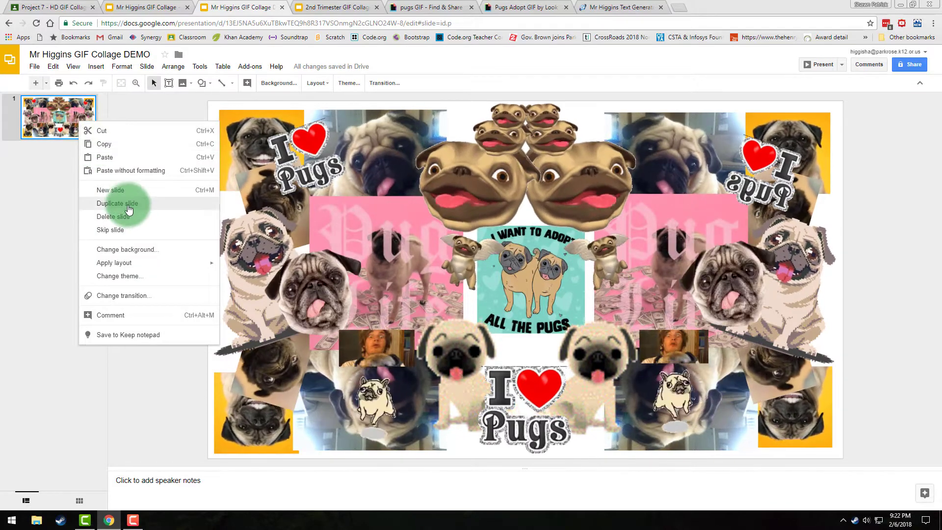
pyautogui.click(123, 203)
pyautogui.rightClick(69, 131)
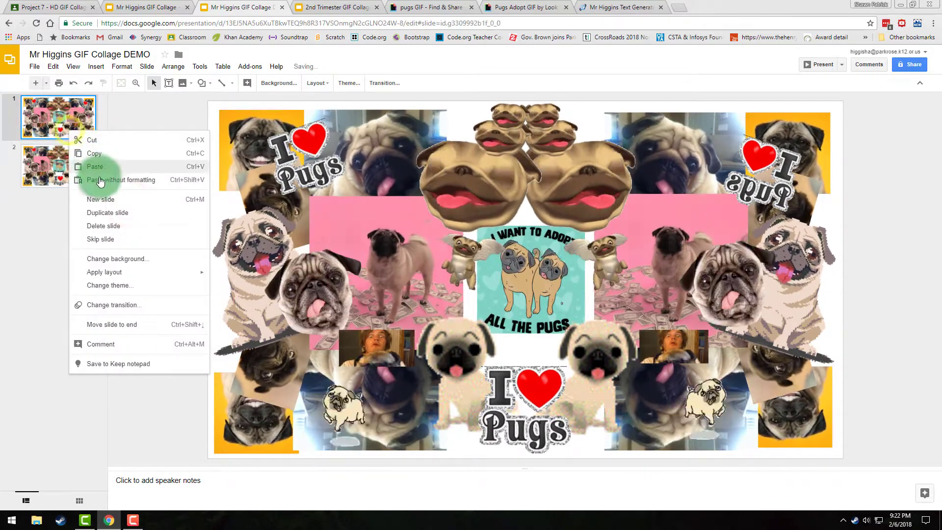
pyautogui.click(109, 212)
pyautogui.rightClick(70, 130)
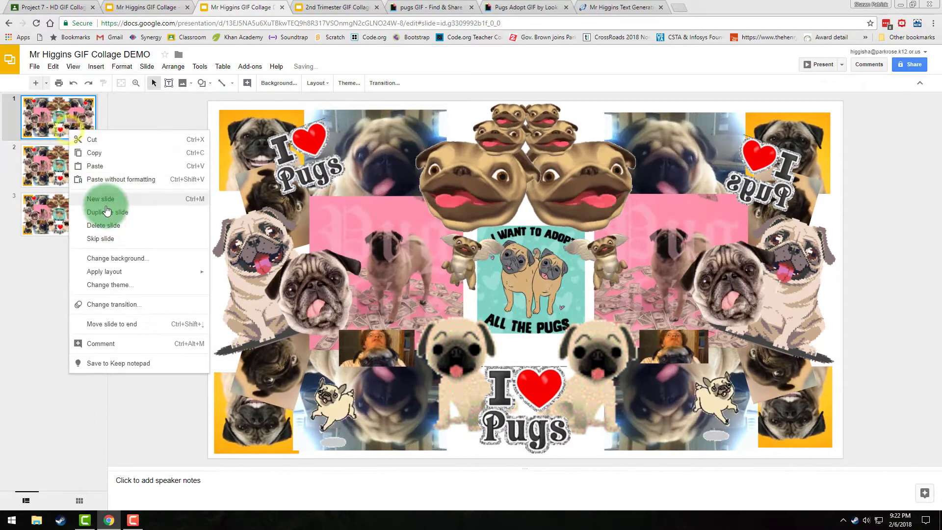
pyautogui.click(105, 212)
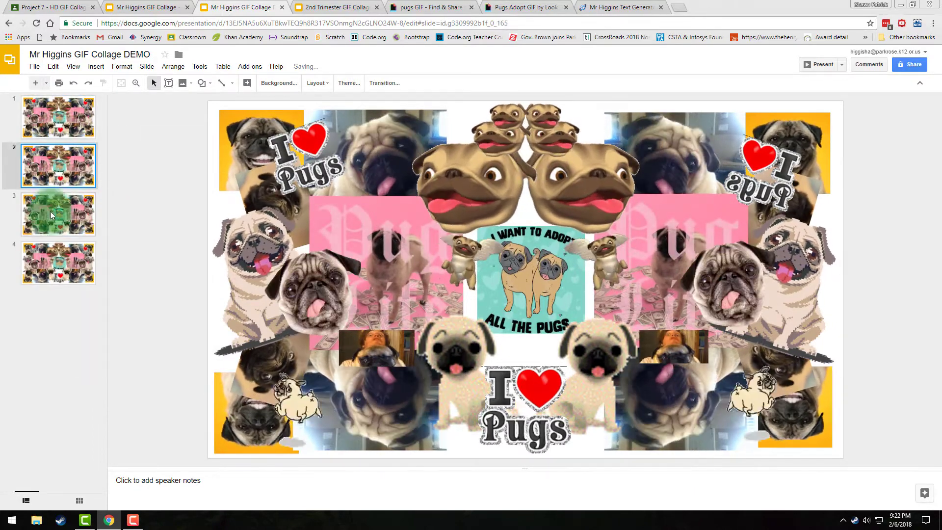
# - Set the background of slide 2 to the light cornflower blue 2 radial gradient
pyautogui.rightClick(67, 130)
pyautogui.click(77, 170)
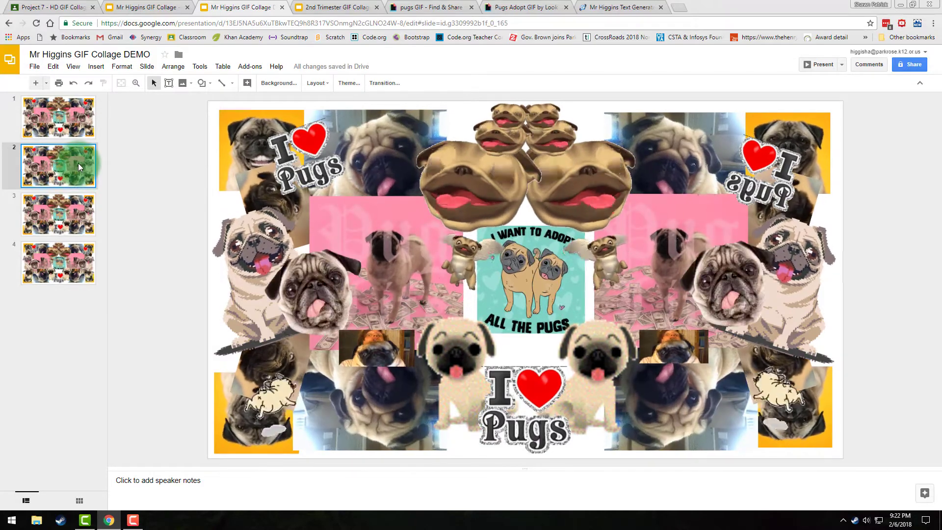
pyautogui.click(76, 163)
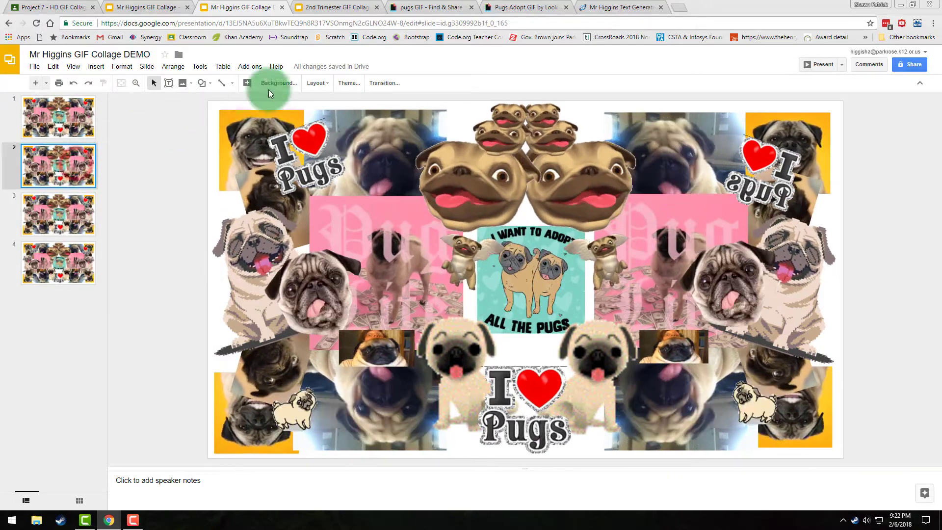
pyautogui.click(280, 84)
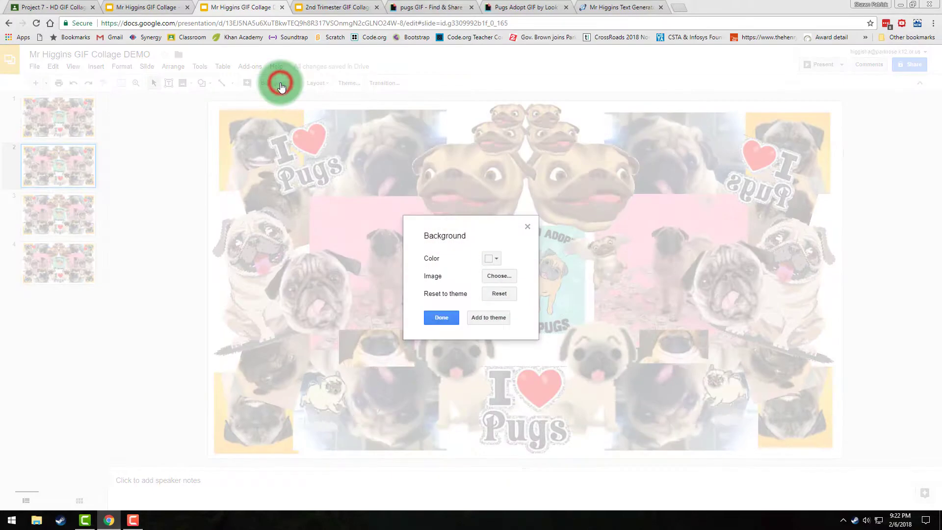
pyautogui.click(498, 260)
pyautogui.click(564, 278)
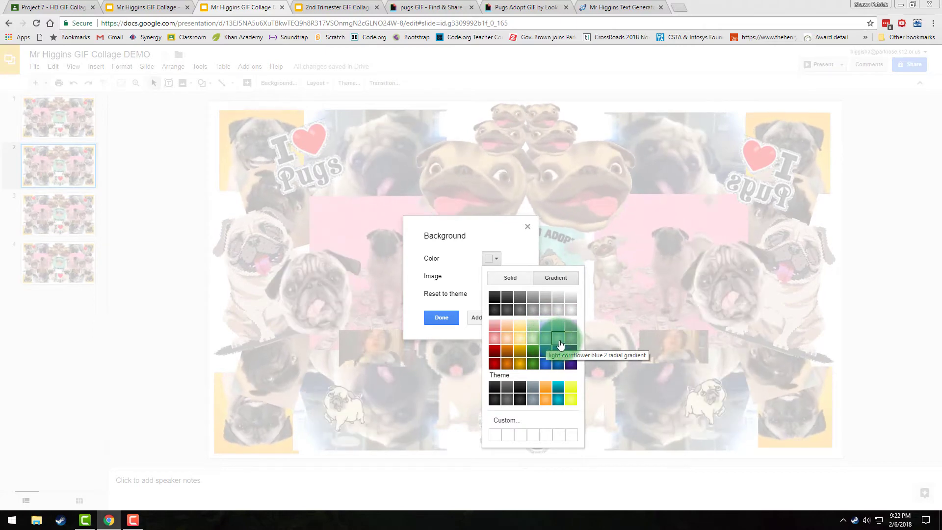
pyautogui.click(552, 340)
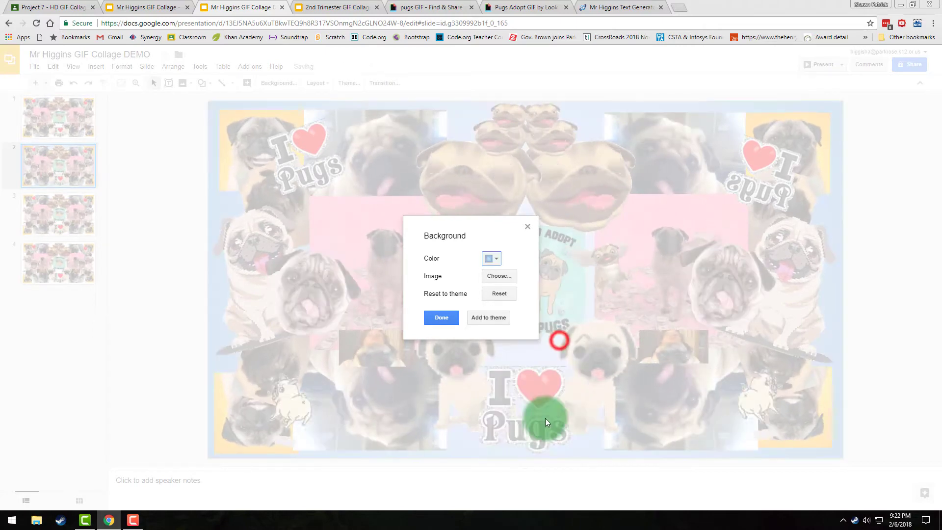
pyautogui.click(455, 321)
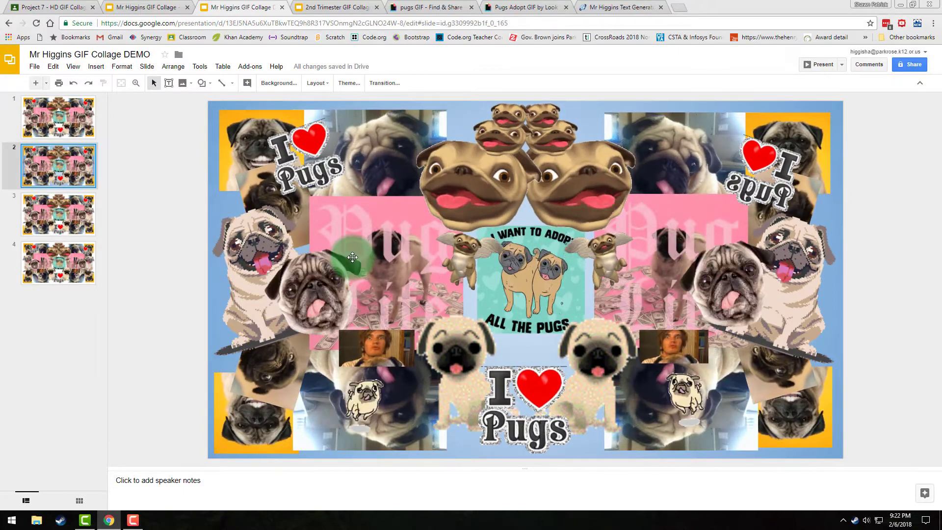
# - Switch to GIPHY and examine the PUG search results for a suitable GIF
pyautogui.click(422, 7)
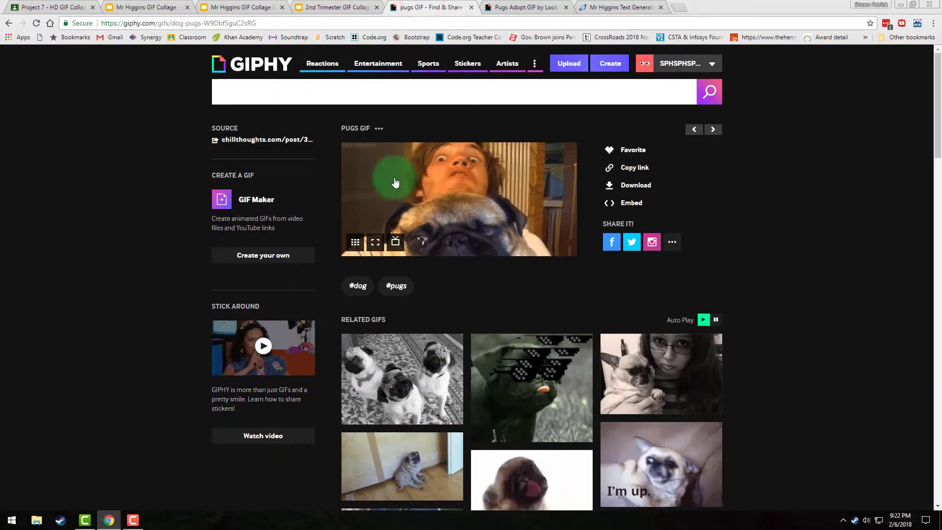
pyautogui.click(9, 24)
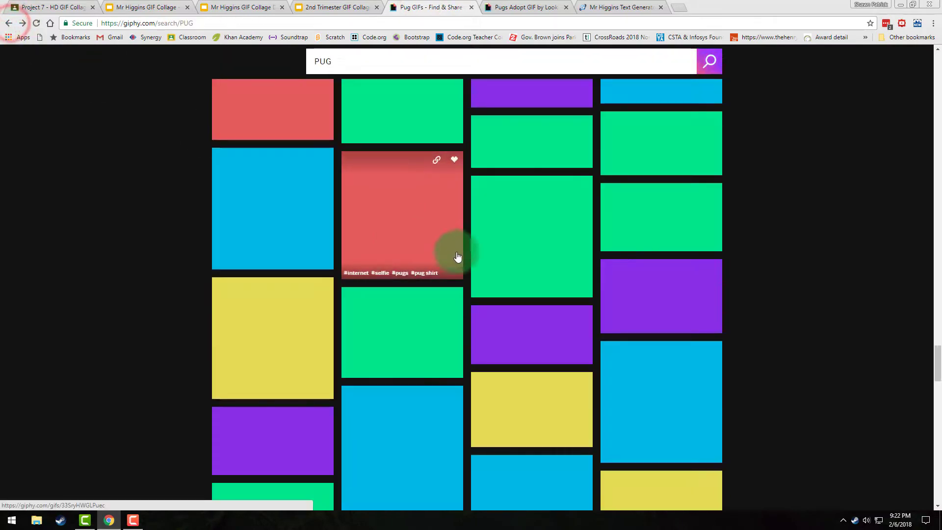
pyautogui.scroll(10, 572, 365)
pyautogui.scroll(-6, 572, 366)
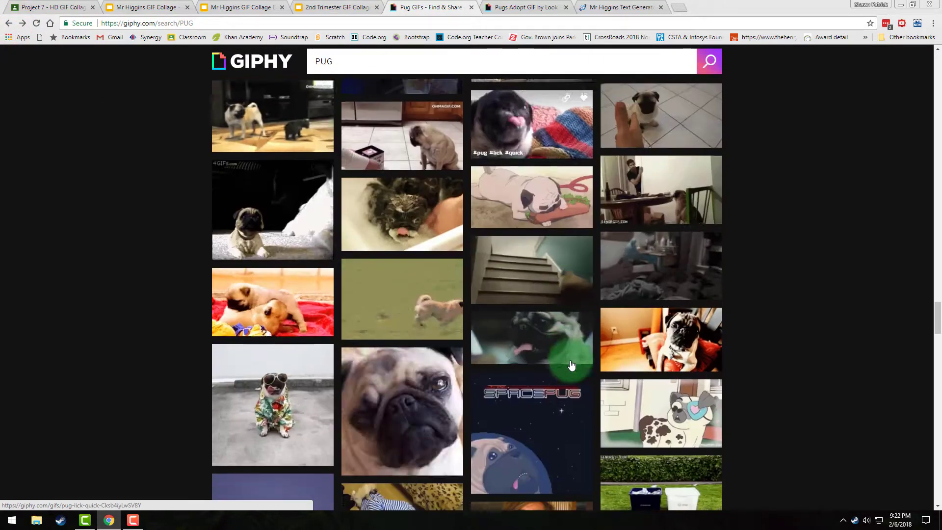
pyautogui.scroll(-5, 572, 365)
pyautogui.scroll(12, 569, 355)
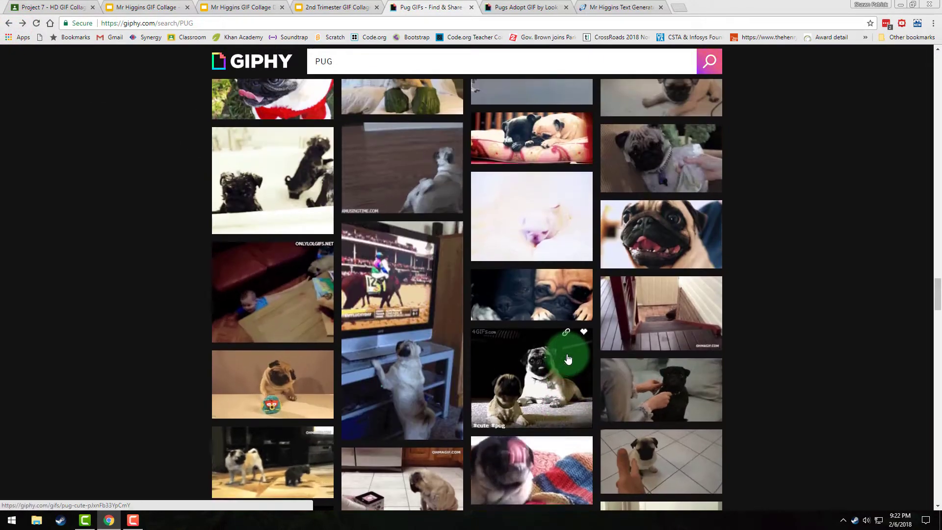
pyautogui.scroll(10, 568, 361)
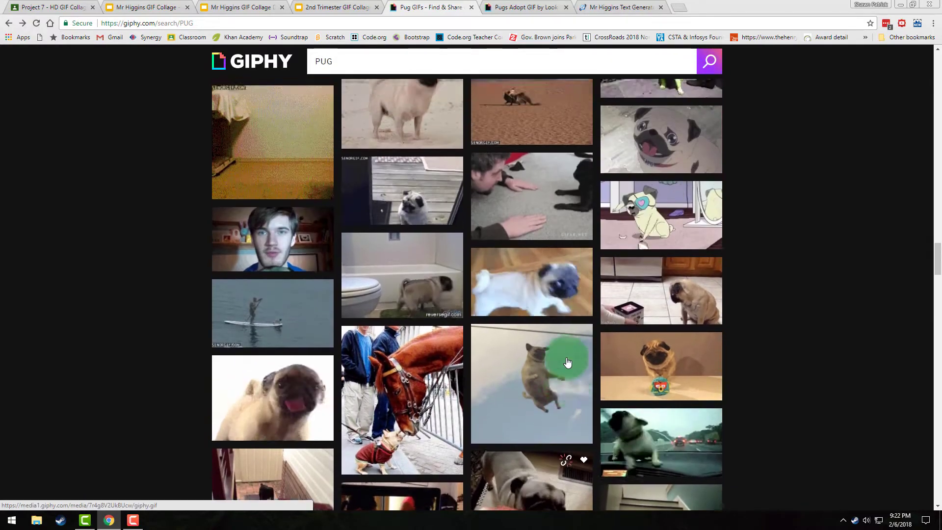
pyautogui.scroll(6, 568, 362)
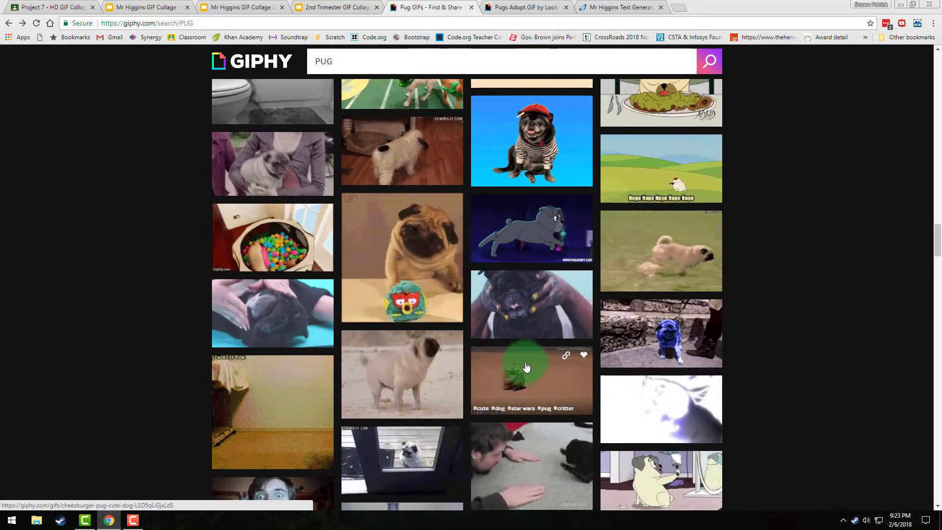
pyautogui.scroll(3, 526, 367)
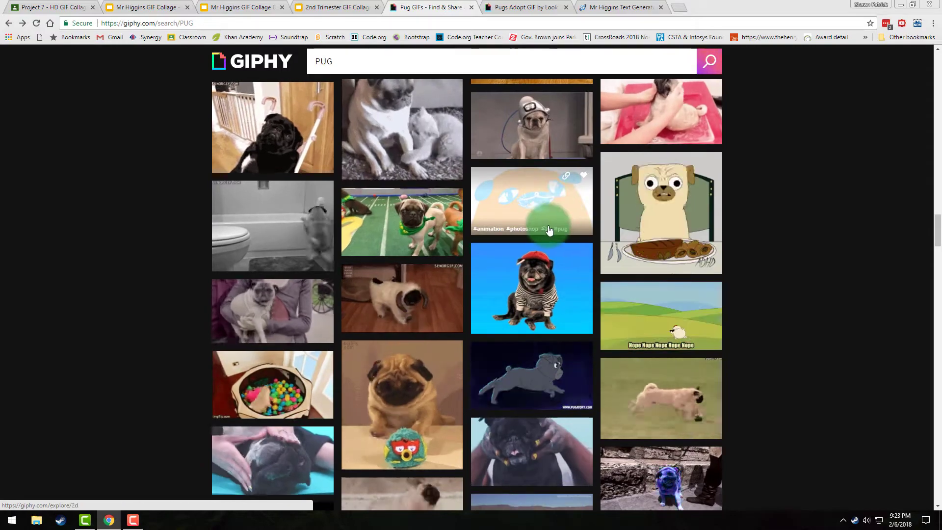
pyautogui.scroll(20, 549, 230)
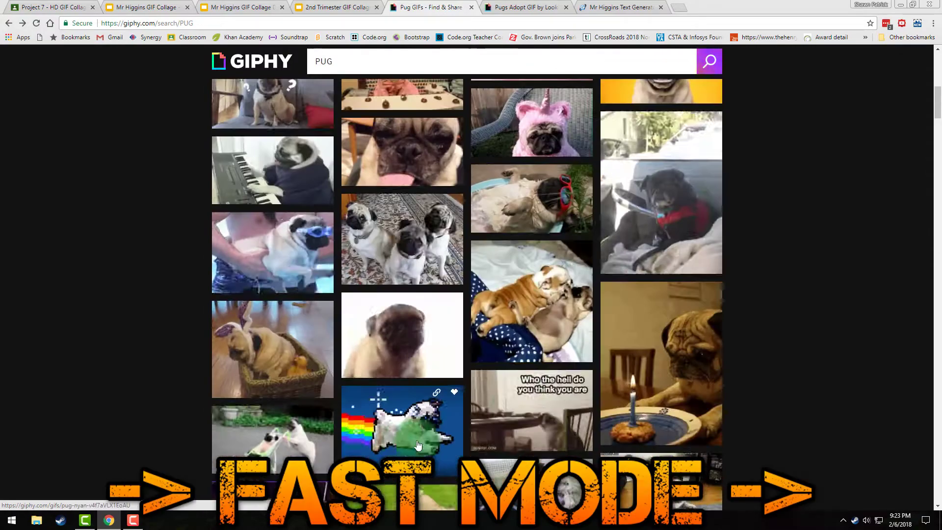
pyautogui.scroll(-20, 516, 315)
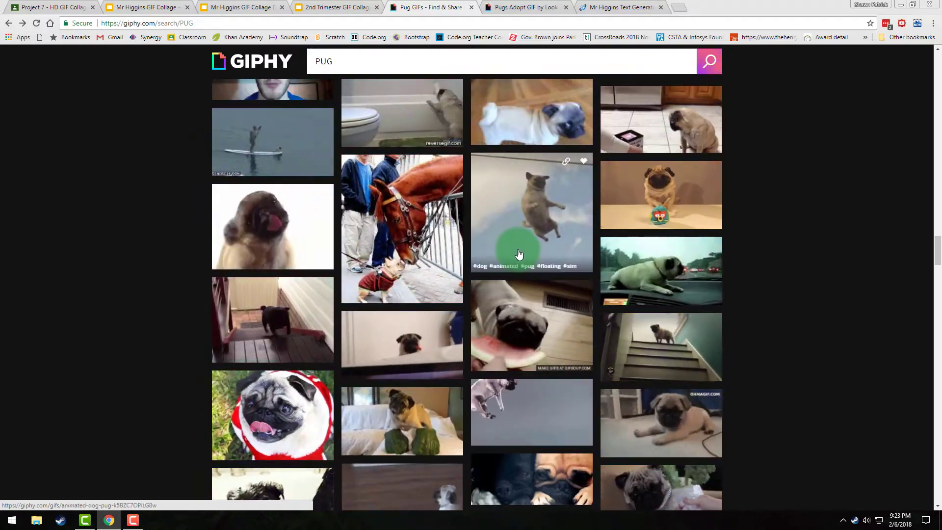
pyautogui.scroll(-5, 550, 353)
pyautogui.scroll(-20, 550, 356)
pyautogui.scroll(19, 451, 340)
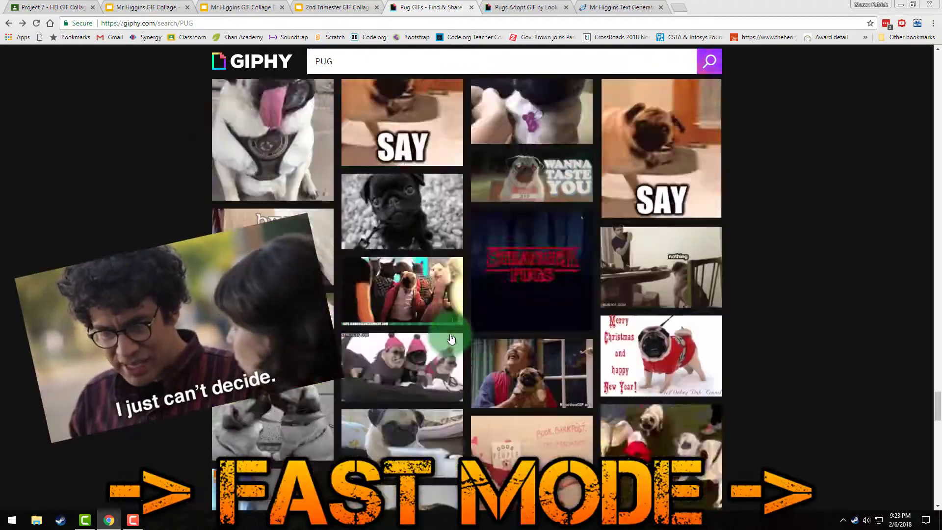
pyautogui.scroll(20, 455, 342)
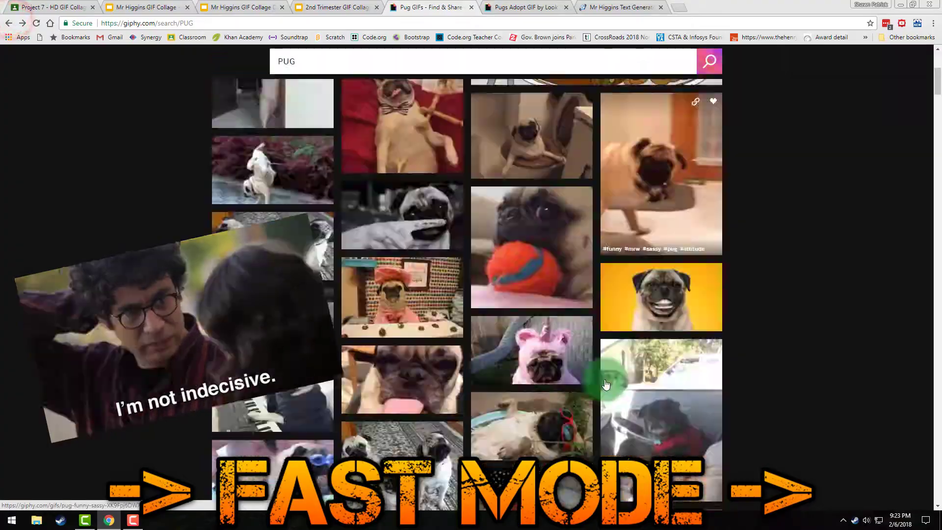
pyautogui.scroll(-15, 564, 369)
pyautogui.click(516, 8)
pyautogui.click(414, 8)
pyautogui.scroll(-20, 518, 311)
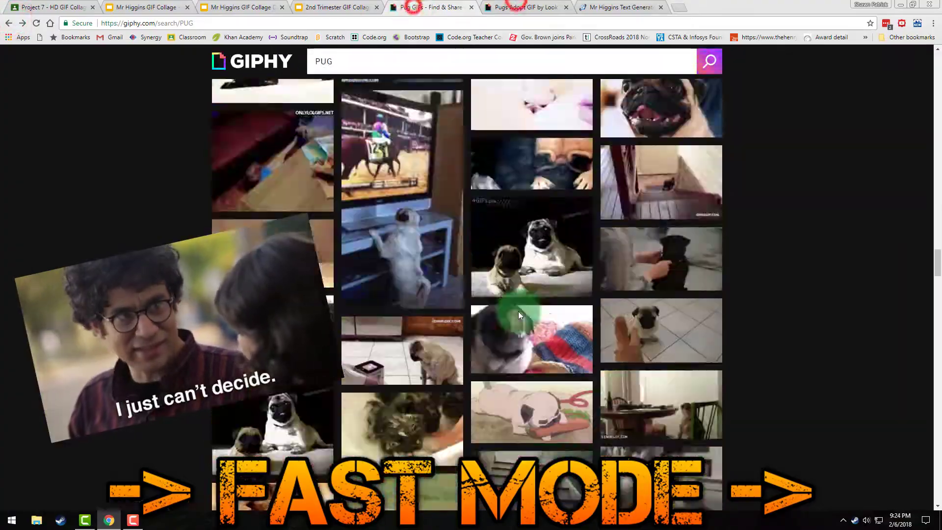
# - Search GIPHY for "kawaii pug" and open the anime GIF of a pug lying with a carrot
pyautogui.click(507, 221)
pyautogui.click(360, 92)
pyautogui.write('pug')
pyautogui.press('Return')
pyautogui.scroll(-20, 480, 389)
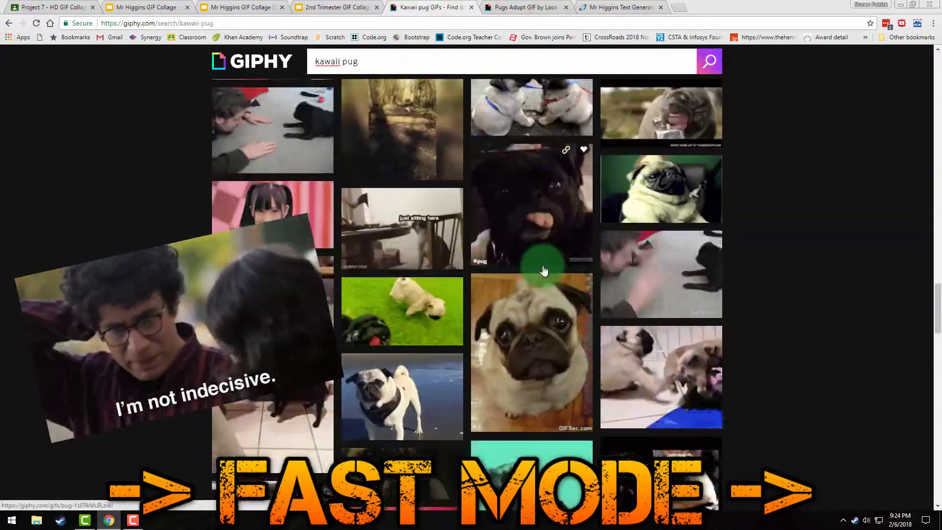
pyautogui.click(544, 270)
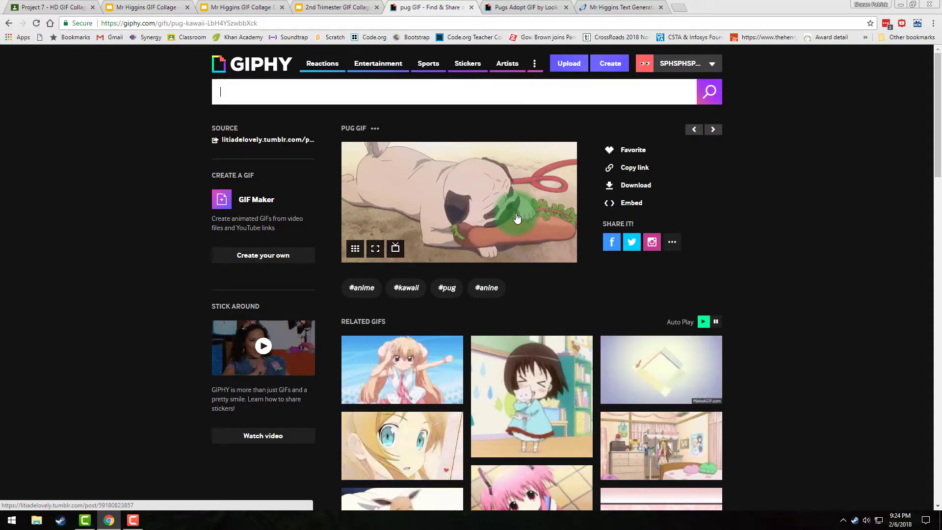
# - Download the Social version of the anime pug GIF and show the downloaded file in its folder
pyautogui.click(644, 191)
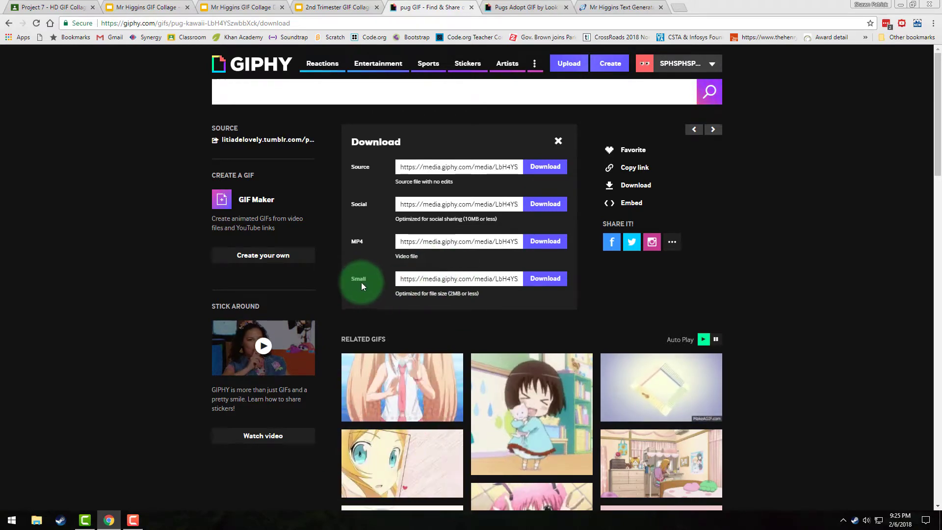
pyautogui.click(546, 204)
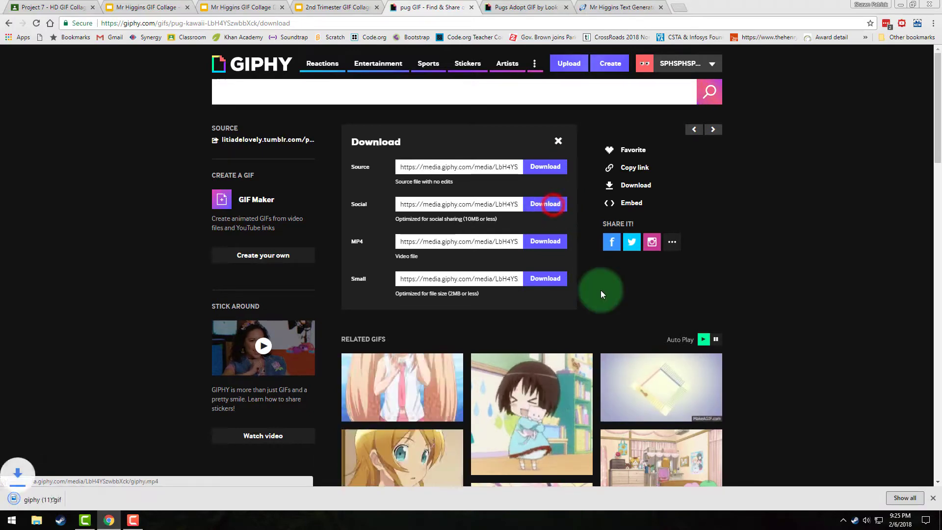
pyautogui.click(101, 499)
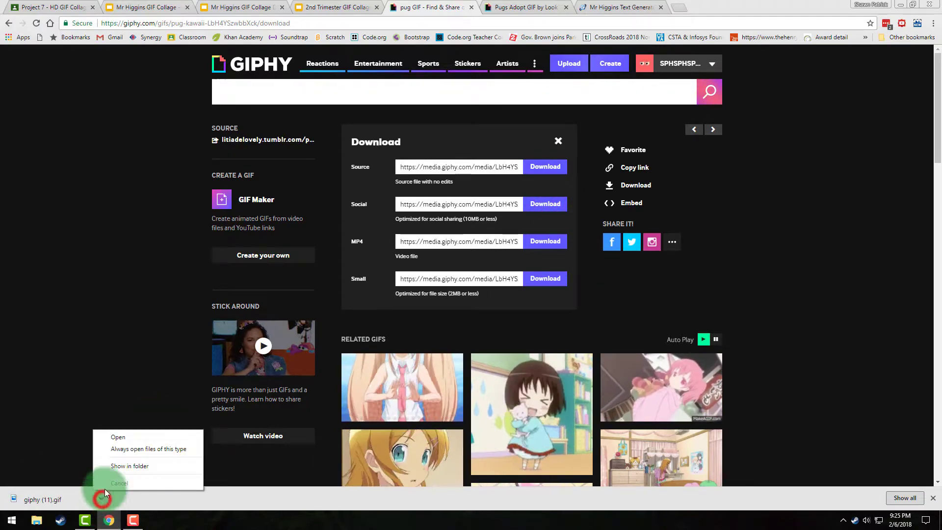
pyautogui.click(120, 469)
# - Rename the downloaded file giphy (11) as PUG BACKGROUND
pyautogui.rightClick(329, 408)
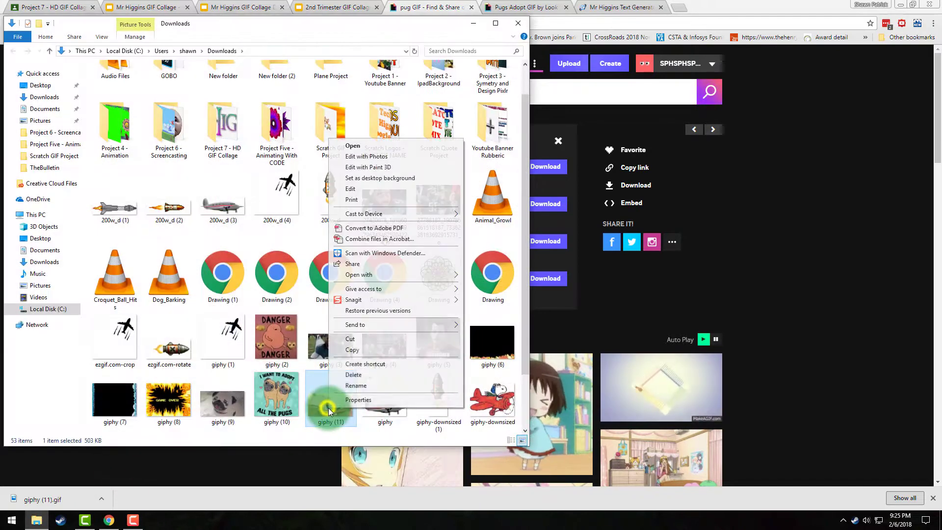
pyautogui.click(355, 385)
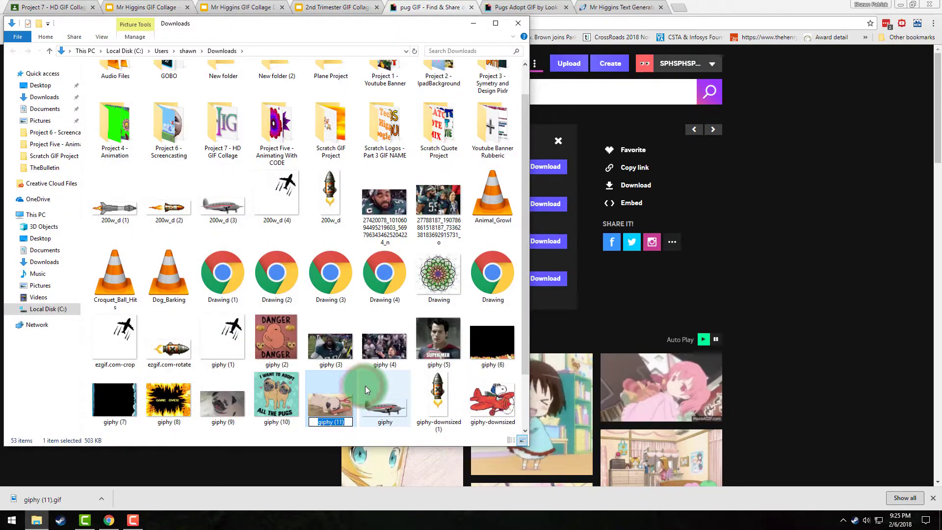
pyautogui.write('PUG BACKGROUND')
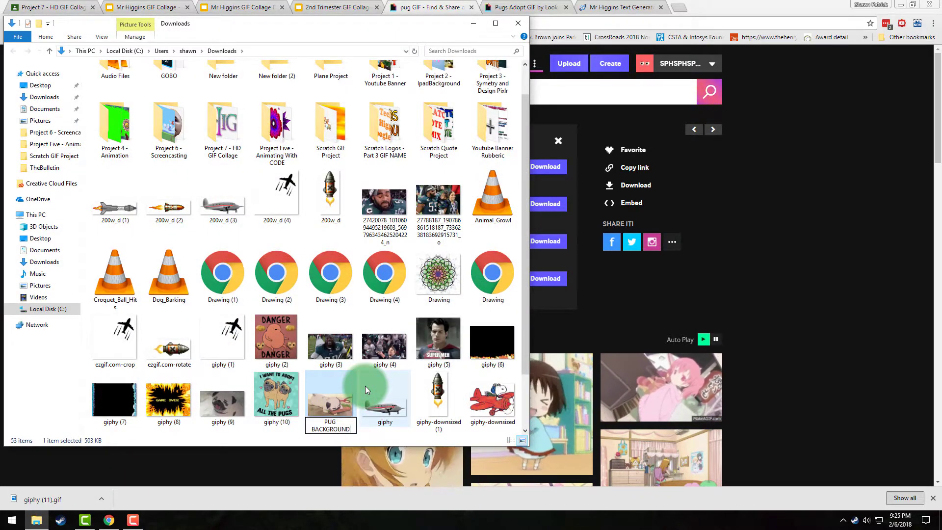
pyautogui.click(352, 369)
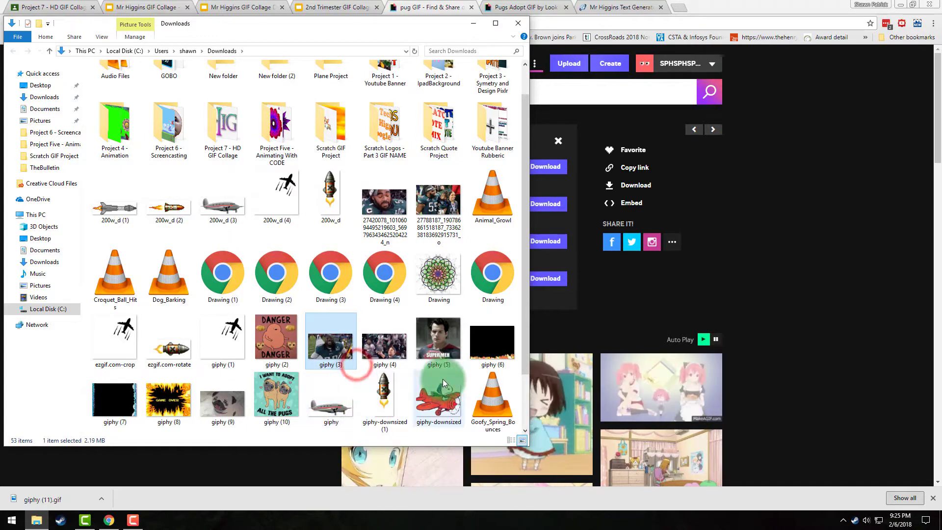
# - Move the PUG BACKGROUND file from Downloads into the Project 7 - HD GIF Collage folder
pyautogui.scroll(-2, 437, 376)
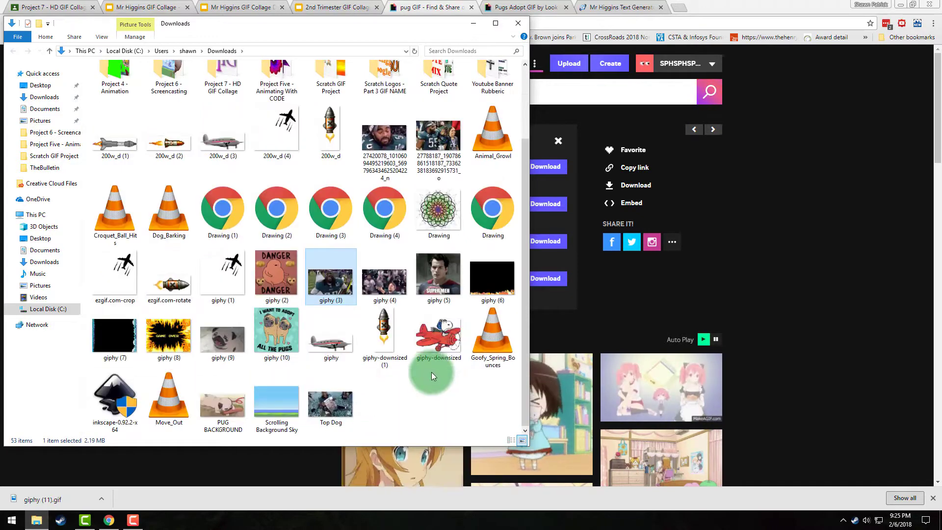
pyautogui.rightClick(223, 417)
pyautogui.click(253, 347)
pyautogui.scroll(2, 254, 346)
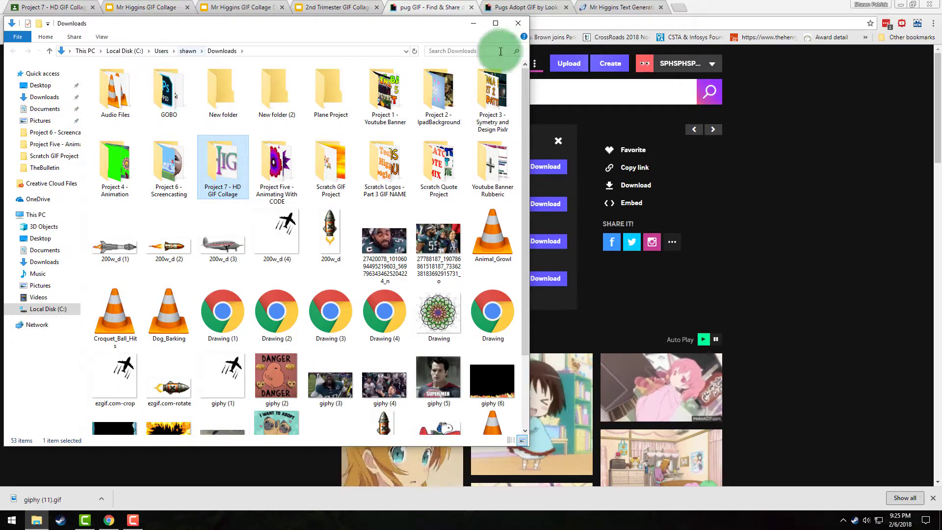
pyautogui.doubleClick(229, 169)
pyautogui.rightClick(261, 218)
pyautogui.click(292, 285)
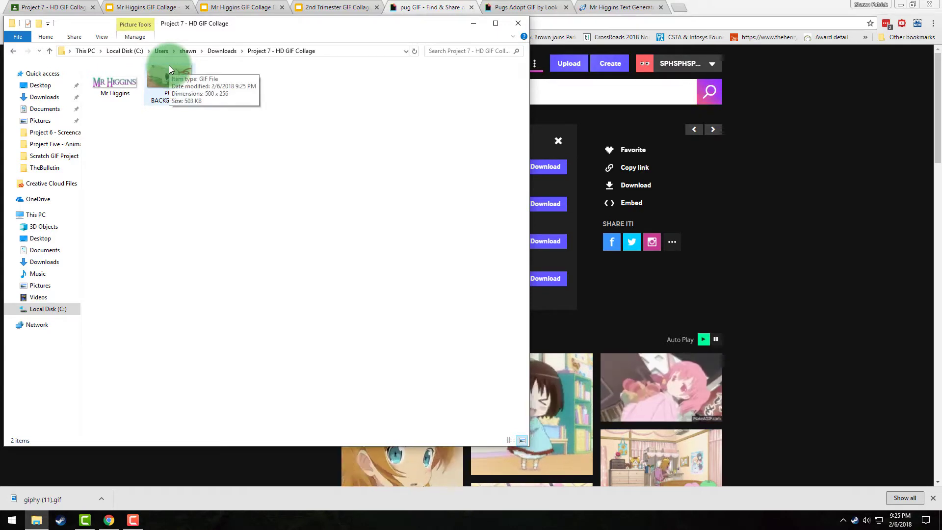
pyautogui.click(228, 164)
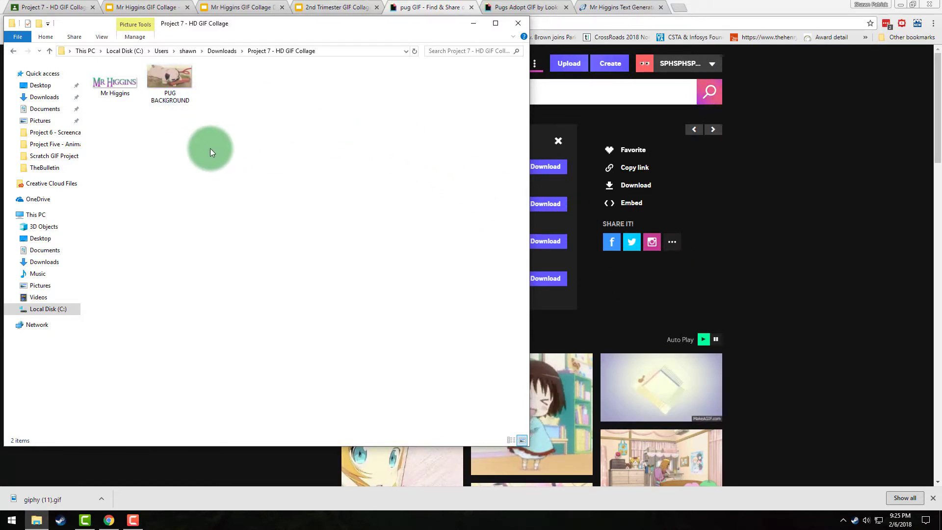
# - Switch back to the GIF Collage DEMO presentation in Google Slides and select slide 2
pyautogui.click(879, 223)
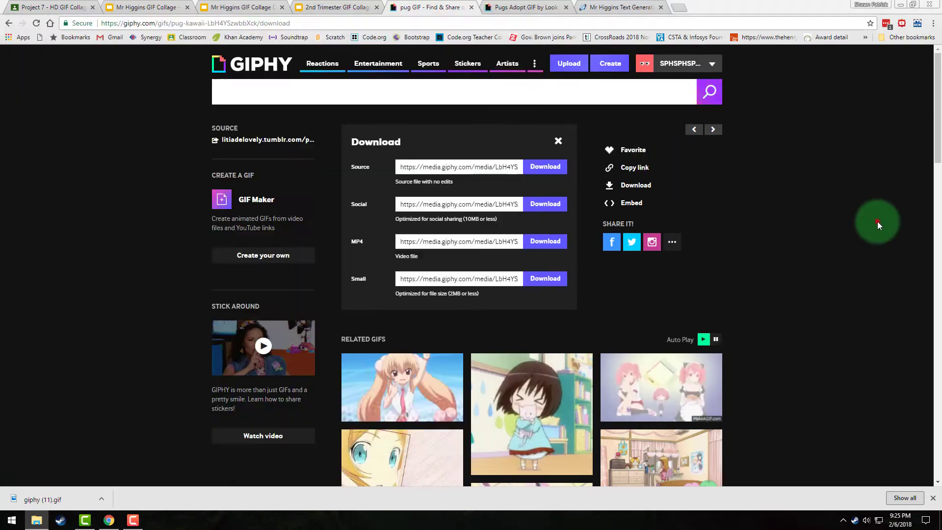
pyautogui.click(259, 8)
pyautogui.click(345, 7)
pyautogui.click(240, 8)
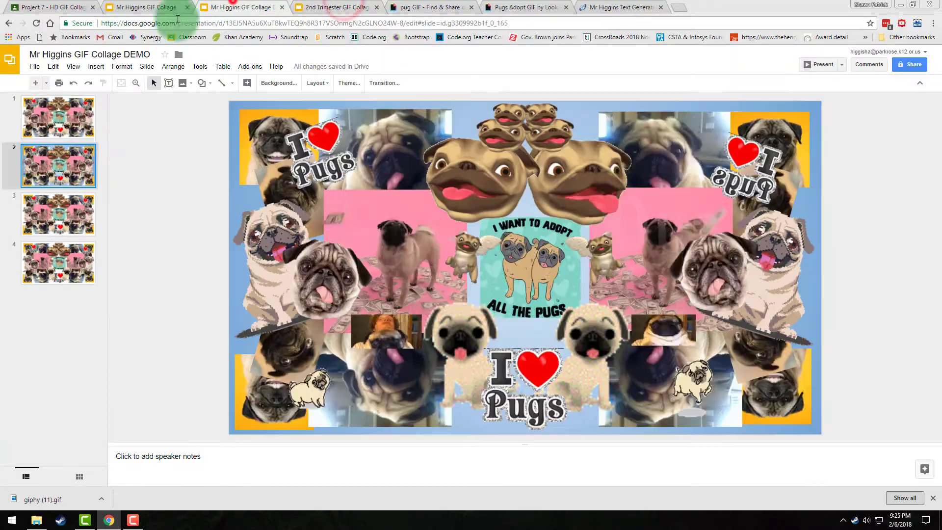
pyautogui.click(48, 179)
# - Set slide 2's background to the PUG BACKGROUND image uploaded from the Project 7 - HD GIF Collage folder
pyautogui.click(279, 83)
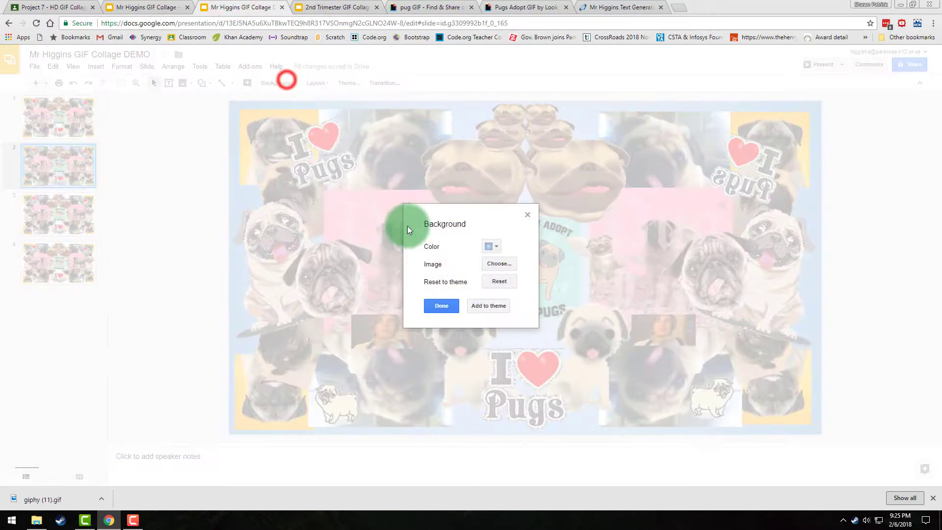
pyautogui.click(505, 266)
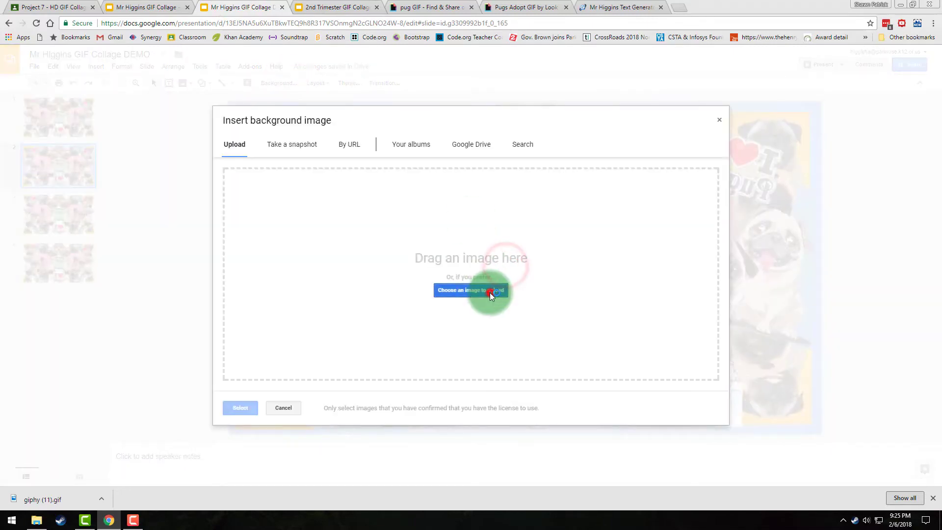
pyautogui.click(490, 292)
pyautogui.scroll(-3, 506, 344)
pyautogui.scroll(5, 502, 341)
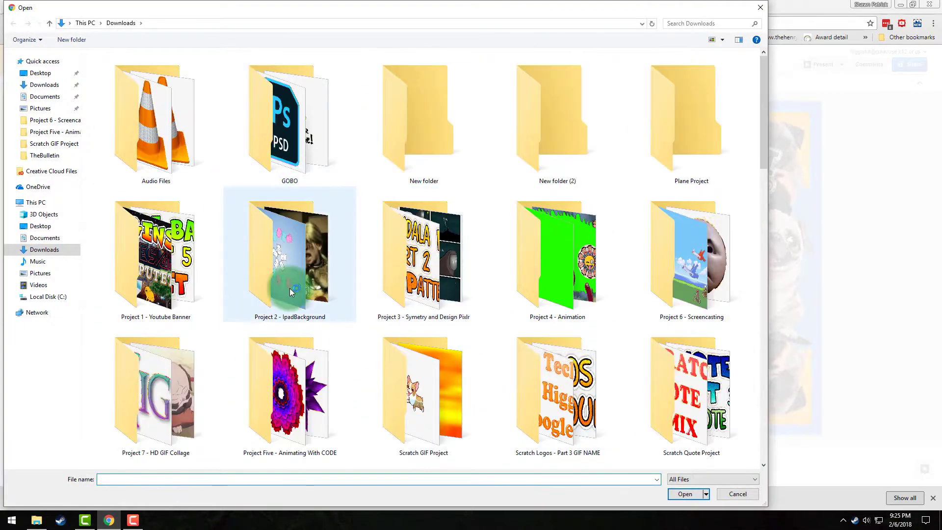
pyautogui.scroll(-5, 405, 395)
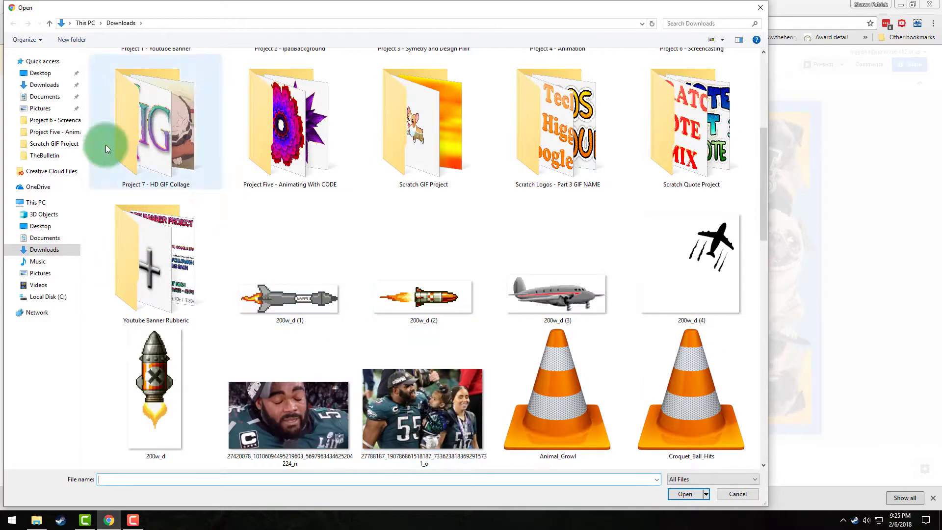
pyautogui.doubleClick(160, 133)
pyautogui.doubleClick(172, 65)
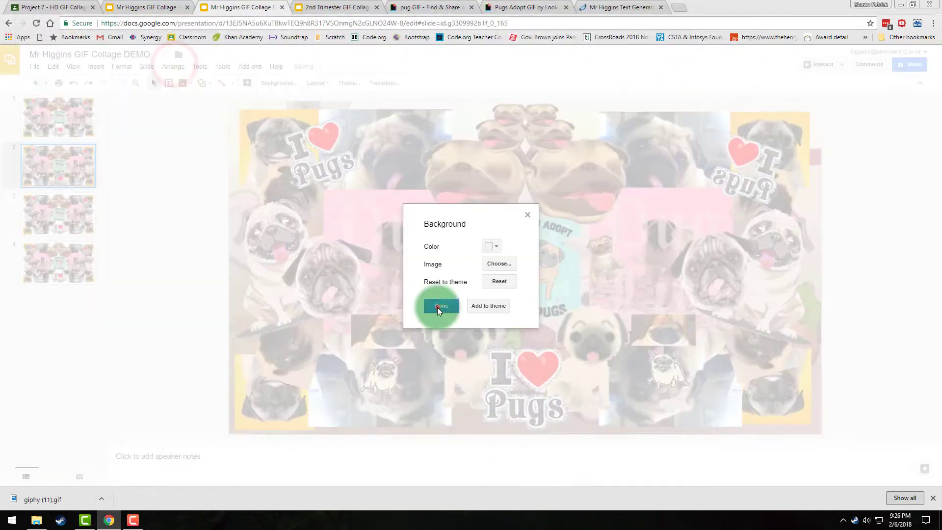
pyautogui.click(438, 308)
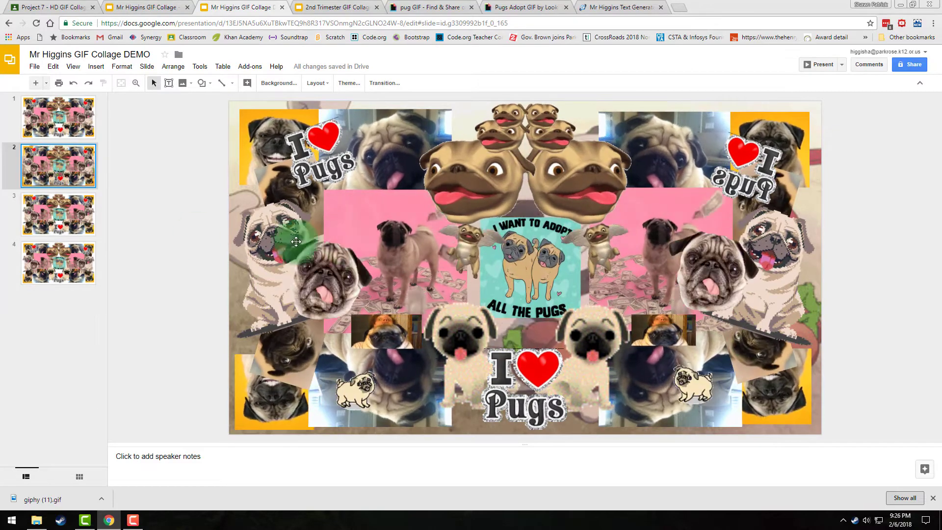
# - Duplicate slide 2 and delete the old slide that follows the duplicate
pyautogui.rightClick(63, 175)
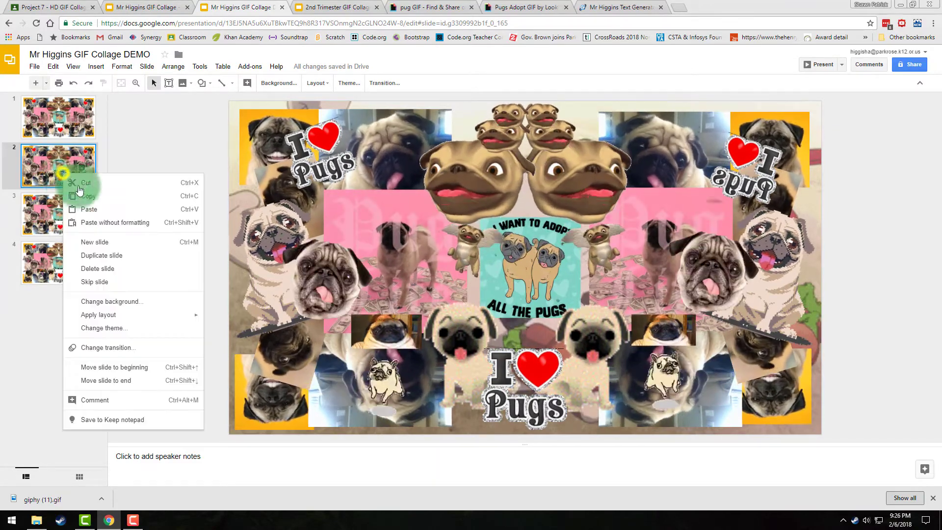
pyautogui.click(109, 260)
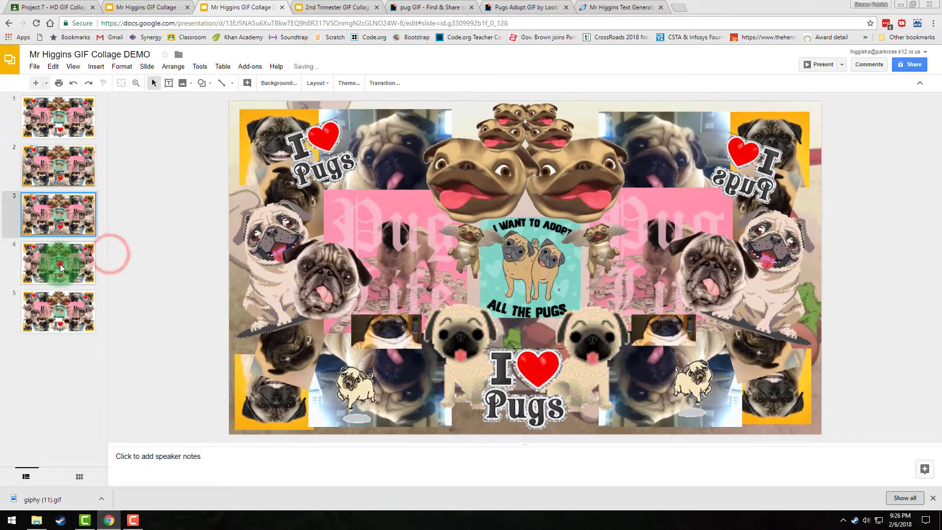
pyautogui.click(59, 264)
pyautogui.press('Delete')
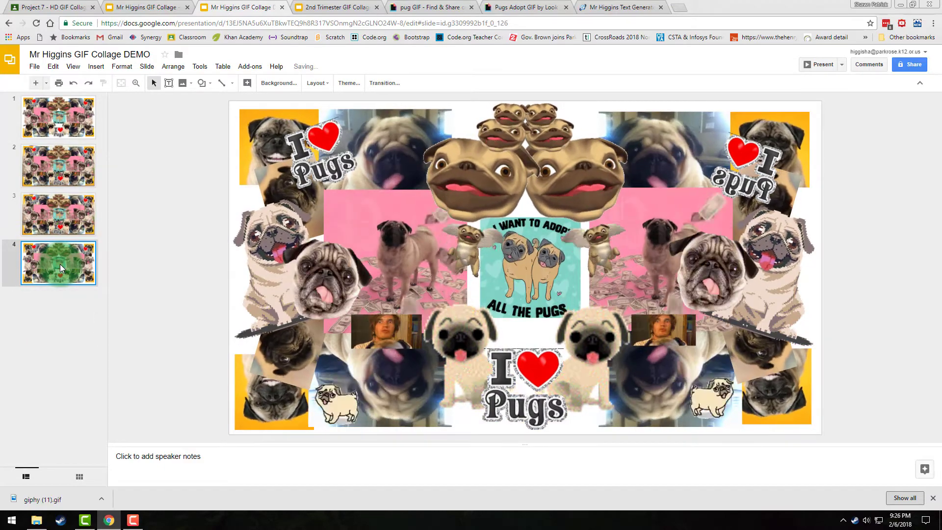
# - Select all the pug images on slide 3 and group them
pyautogui.click(319, 185)
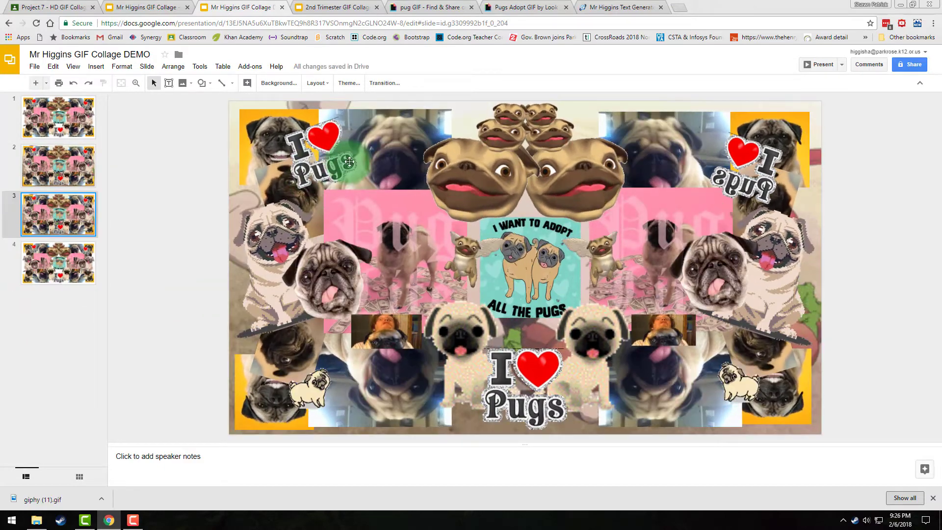
pyautogui.click(101, 179)
pyautogui.click(185, 123)
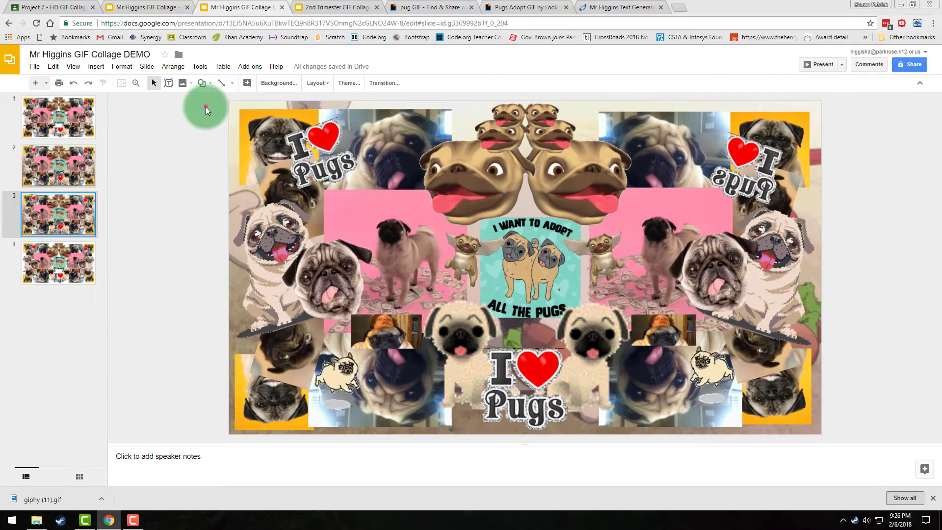
pyautogui.moveTo(439, 251); pyautogui.dragTo(863, 455)
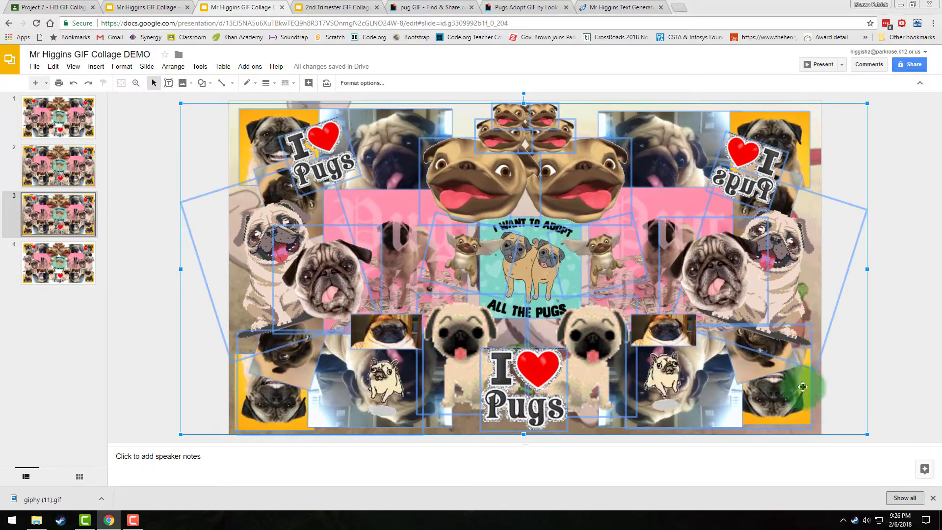
pyautogui.rightClick(574, 181)
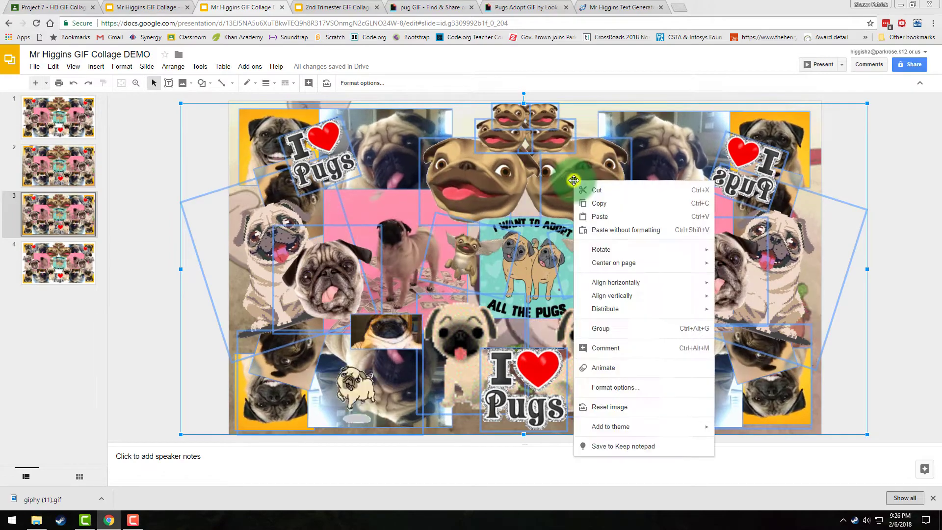
pyautogui.click(608, 330)
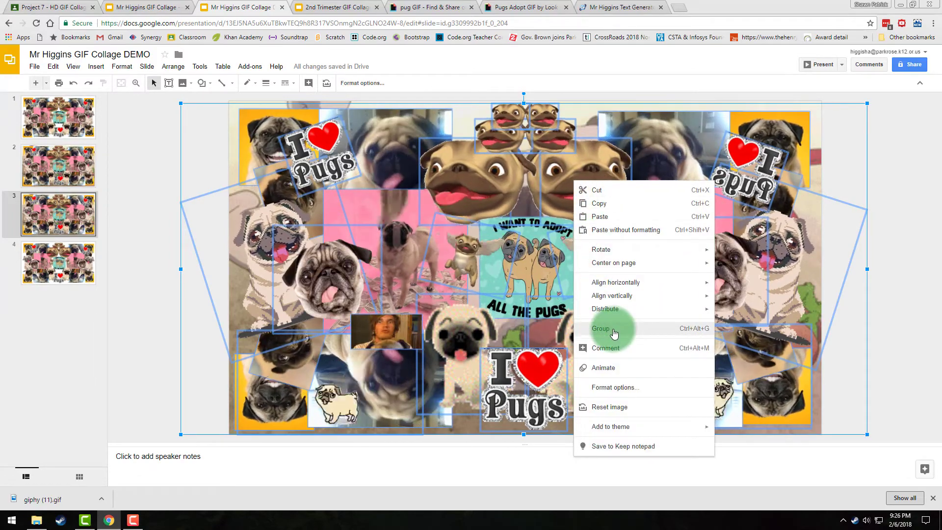
pyautogui.click(612, 329)
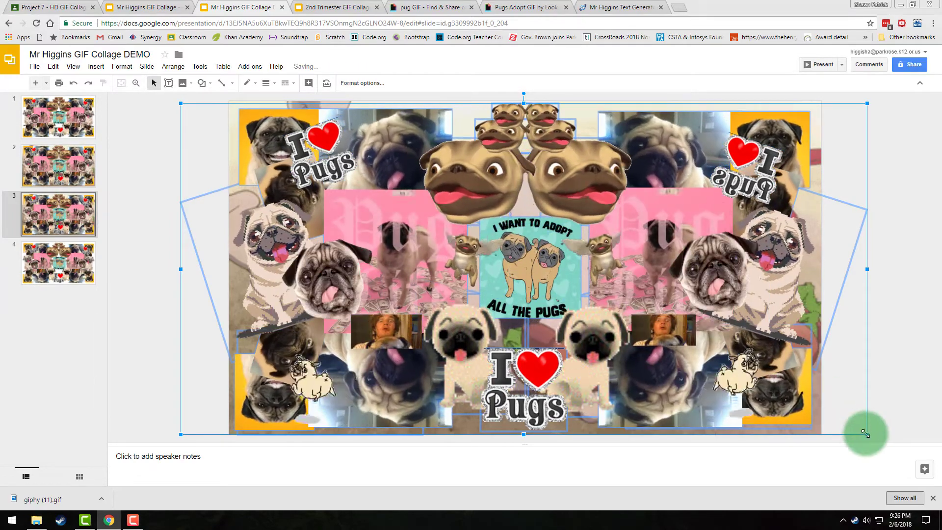
# - Scale the grouped collage down to about half the slide's width and fit it into the slide's upper-left corner
pyautogui.moveTo(865, 434); pyautogui.dragTo(552, 317)
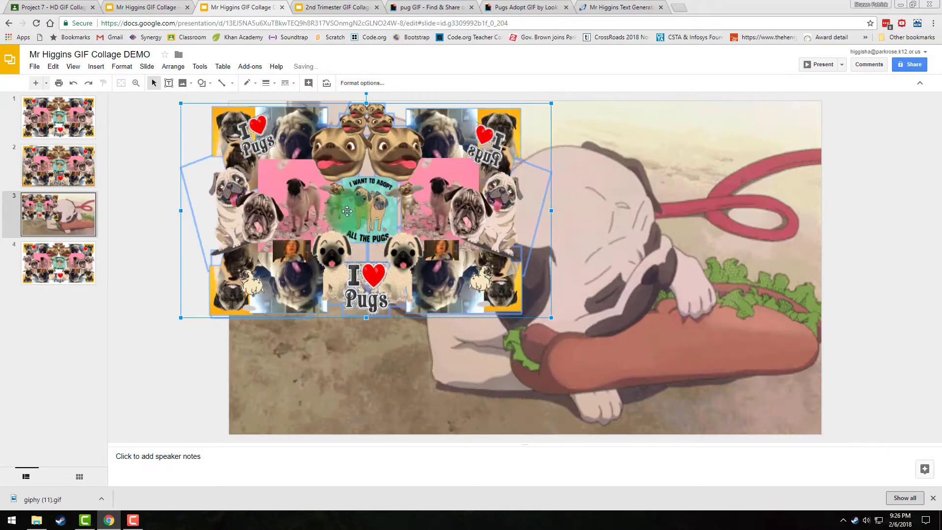
pyautogui.moveTo(382, 168); pyautogui.dragTo(429, 166)
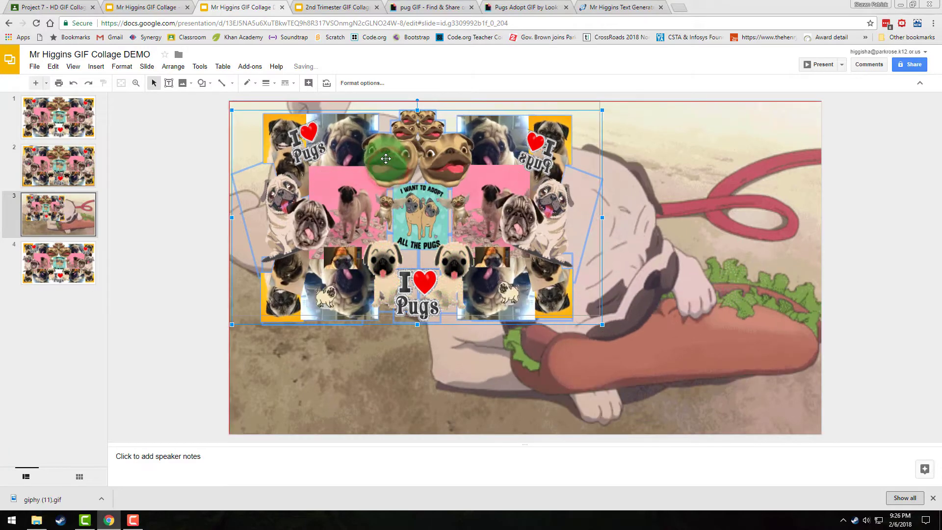
pyautogui.moveTo(600, 316); pyautogui.dragTo(527, 265)
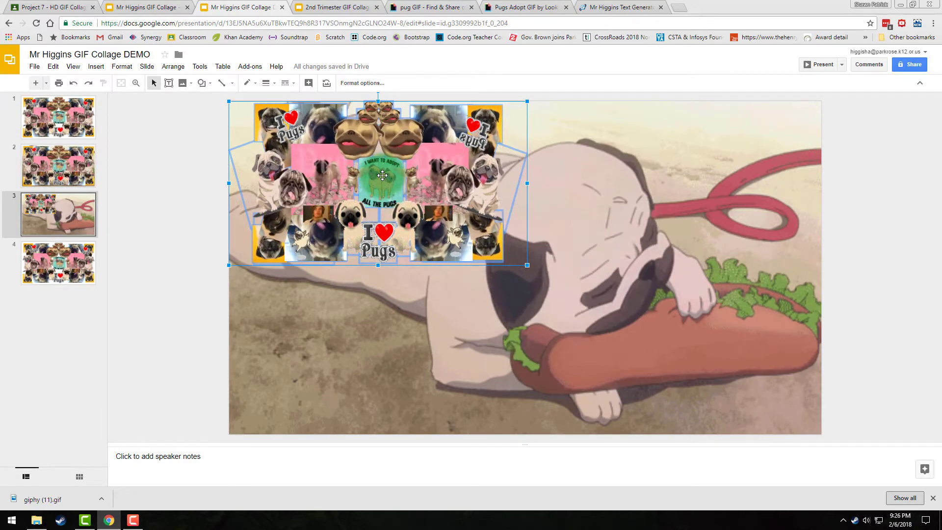
# - Place a horizontally flipped copy of the grouped collage beside the original in the upper half of slide 3
pyautogui.rightClick(381, 178)
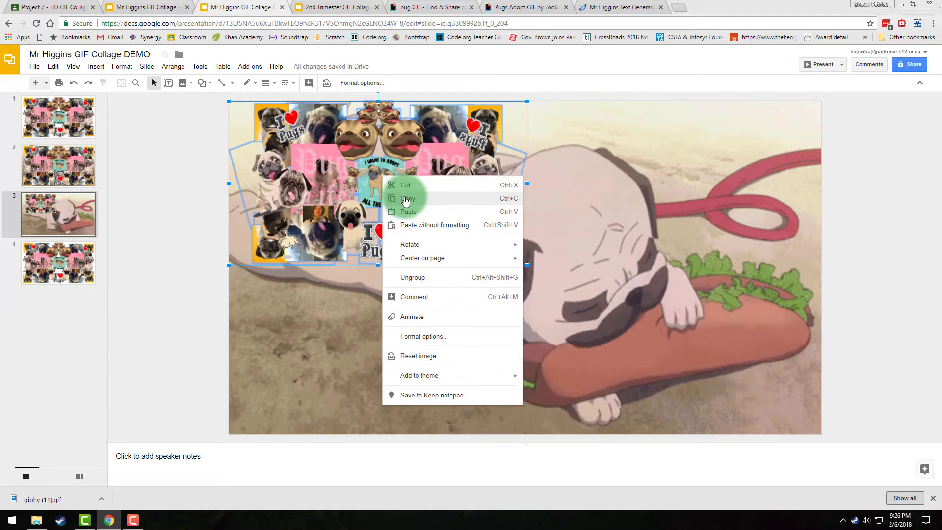
pyautogui.rightClick(366, 155)
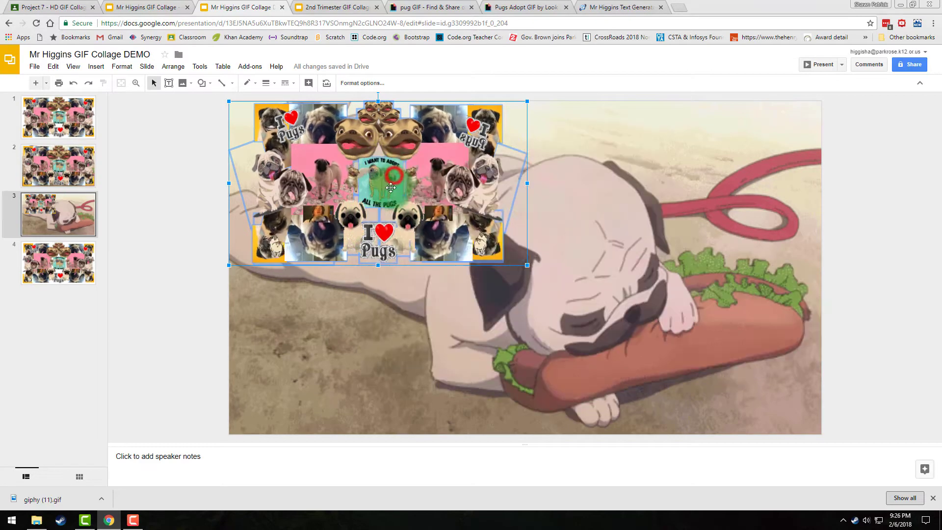
pyautogui.rightClick(388, 186)
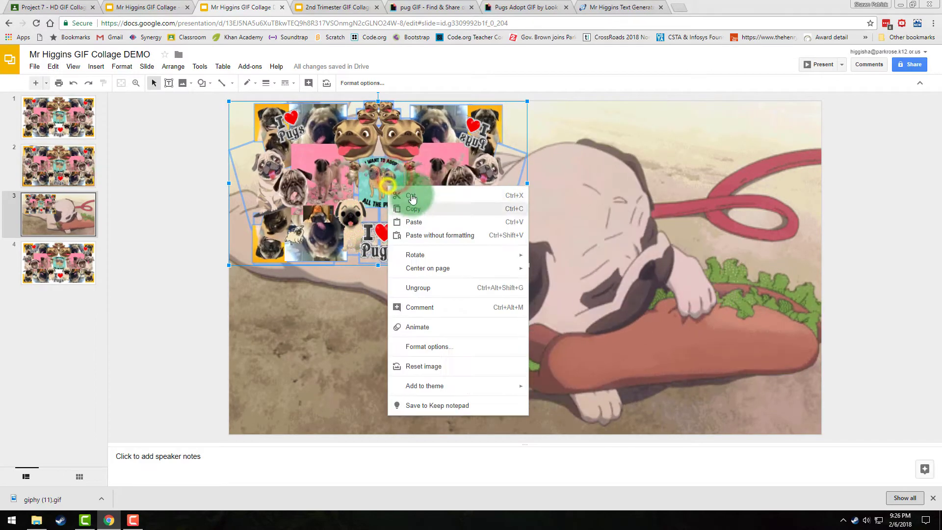
pyautogui.click(417, 223)
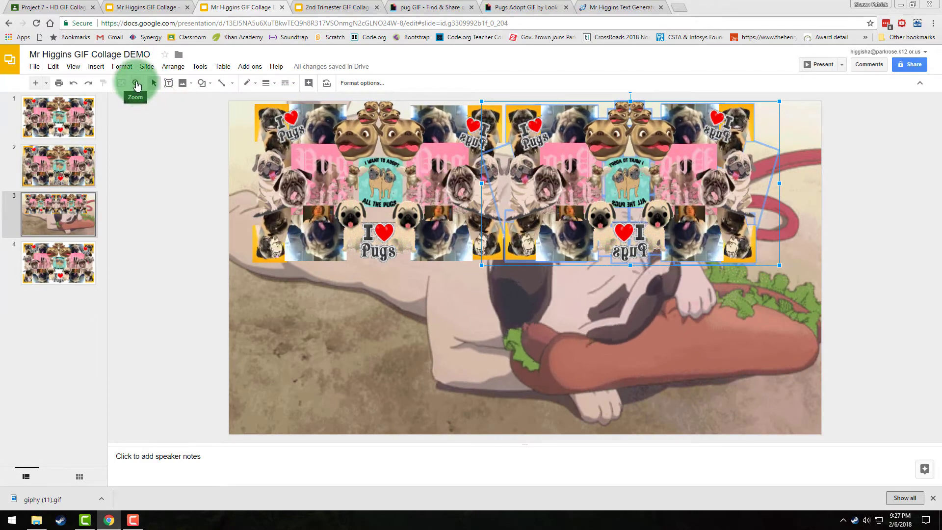
# - Shift the flipped collage slightly left to close the gap so its images meet the original collage at the seam
pyautogui.click(136, 84)
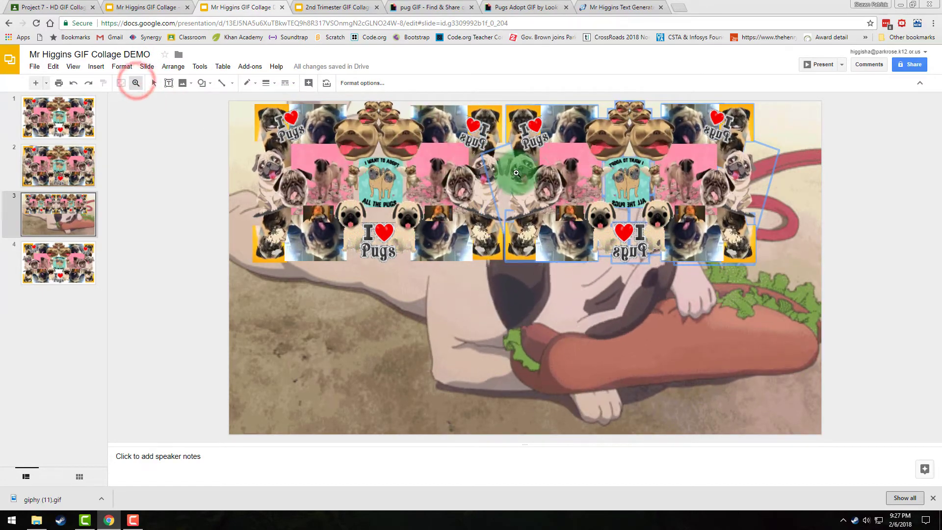
pyautogui.click(506, 160)
pyautogui.scroll(1, 504, 187)
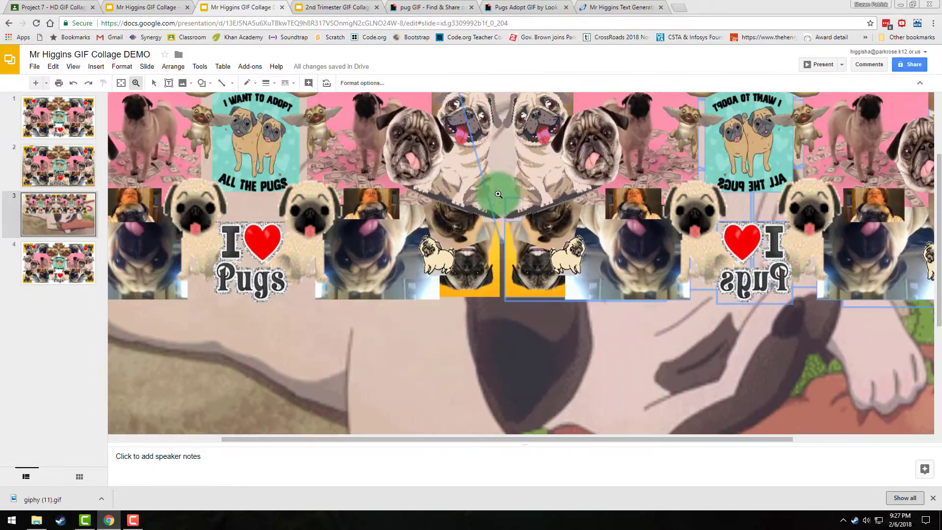
pyautogui.click(504, 173)
pyautogui.scroll(-4, 504, 173)
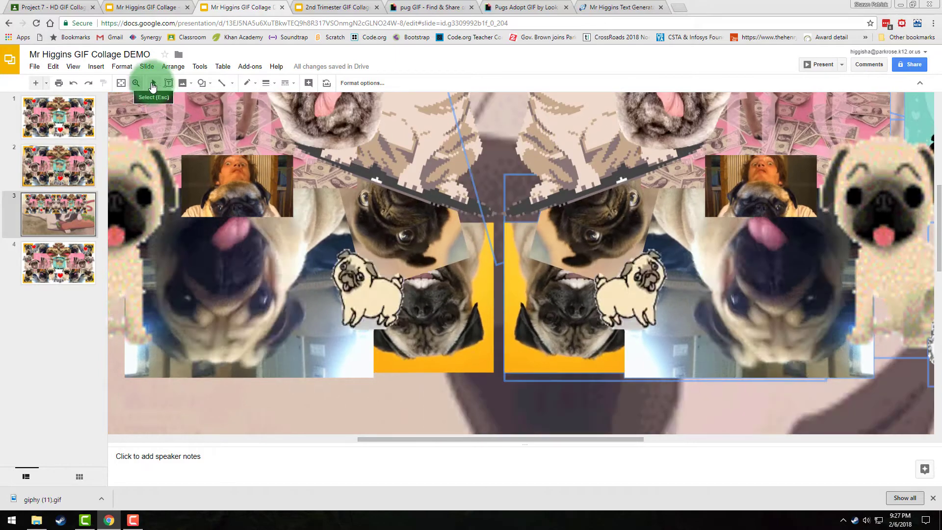
pyautogui.click(155, 84)
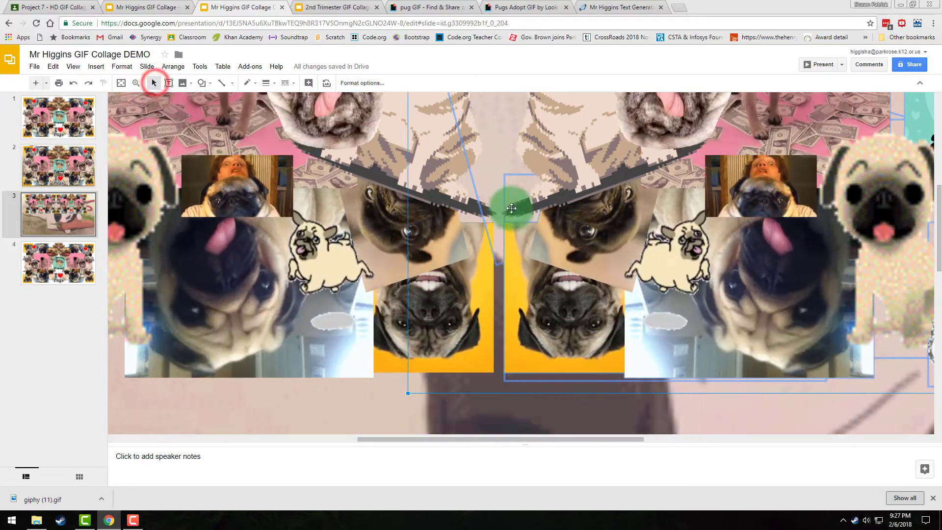
pyautogui.moveTo(553, 313); pyautogui.dragTo(543, 313)
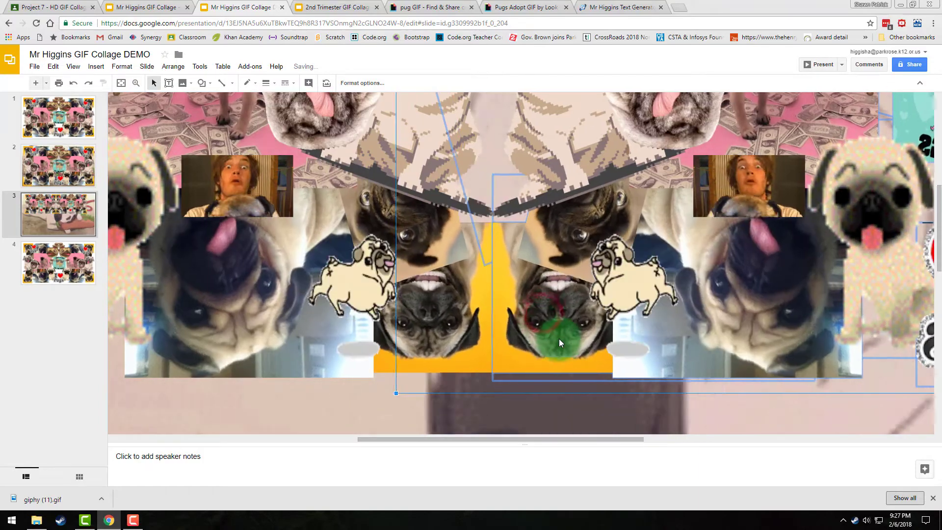
pyautogui.click(498, 425)
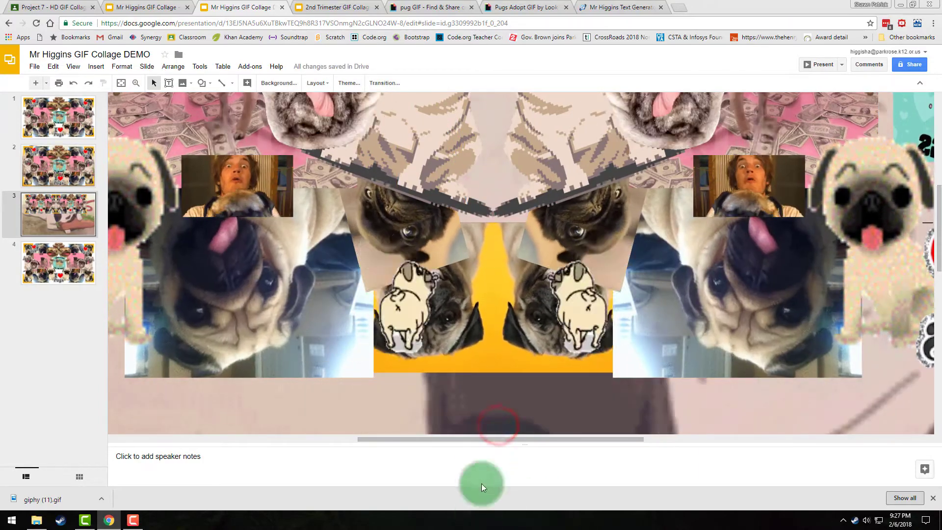
pyautogui.scroll(2, 499, 357)
pyautogui.scroll(5, 500, 357)
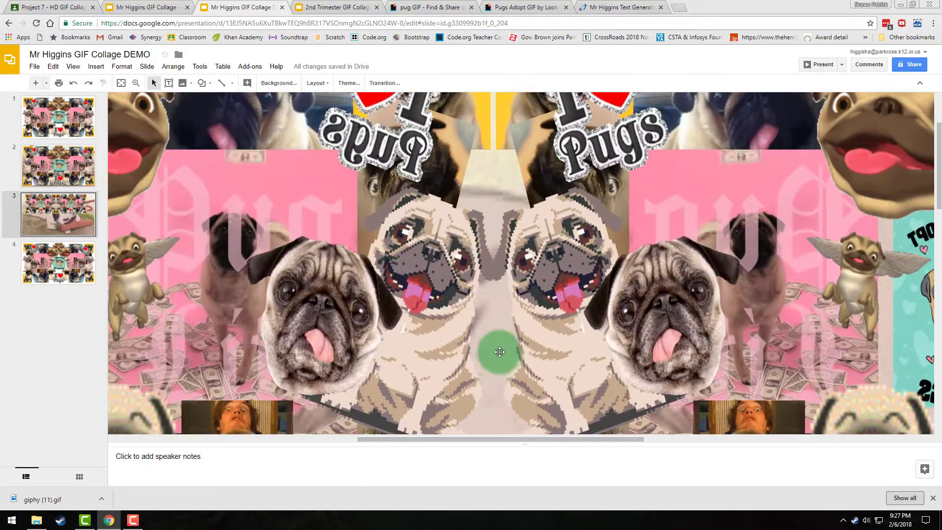
# - Select the original collage and its mirrored copy on slide 3 and group them into one object
pyautogui.scroll(-7, 490, 368)
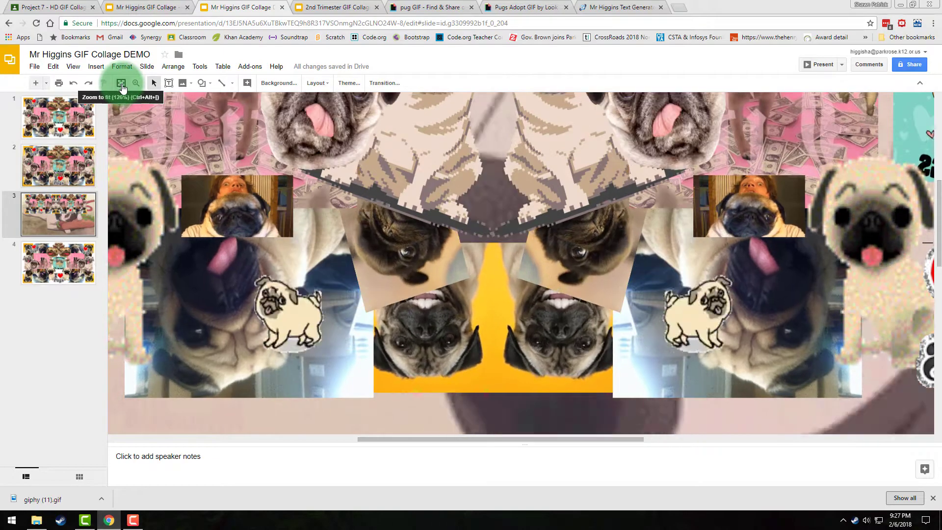
pyautogui.click(121, 85)
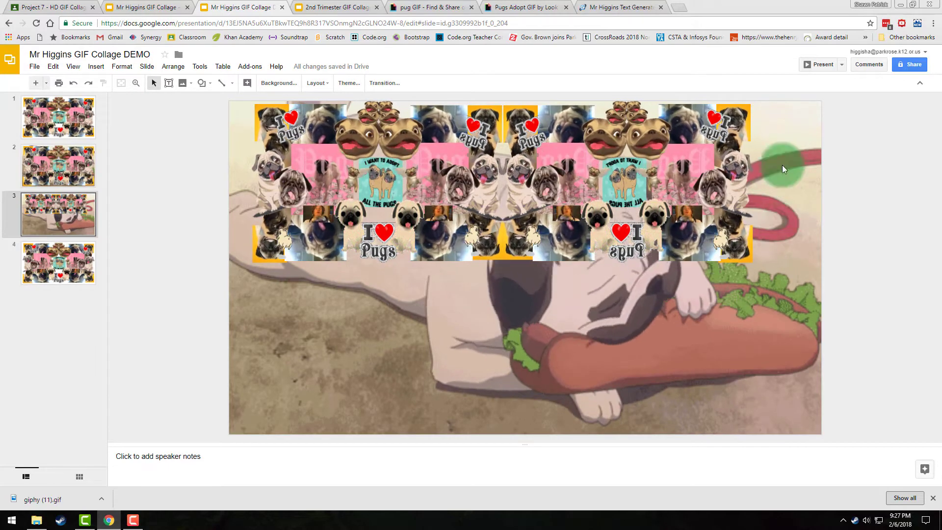
pyautogui.moveTo(843, 290); pyautogui.dragTo(479, 195)
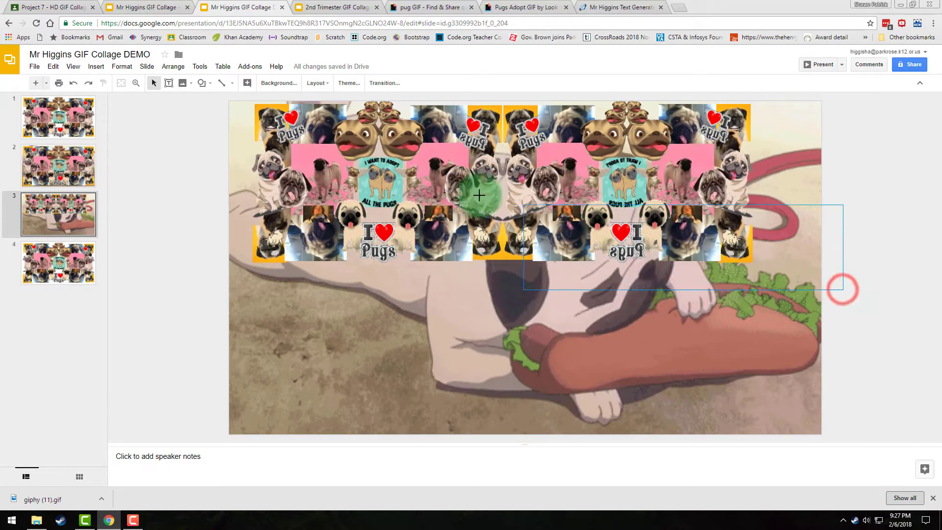
pyautogui.moveTo(171, 97); pyautogui.dragTo(170, 97)
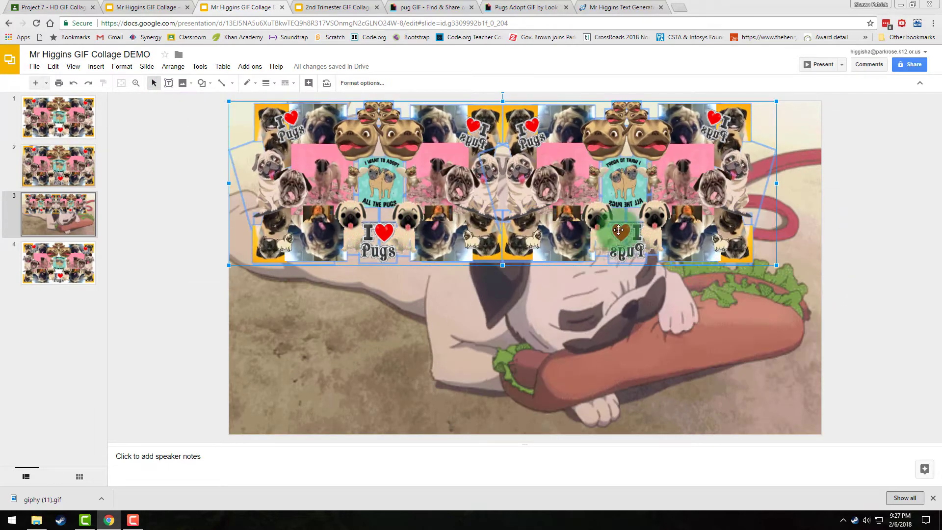
pyautogui.rightClick(618, 179)
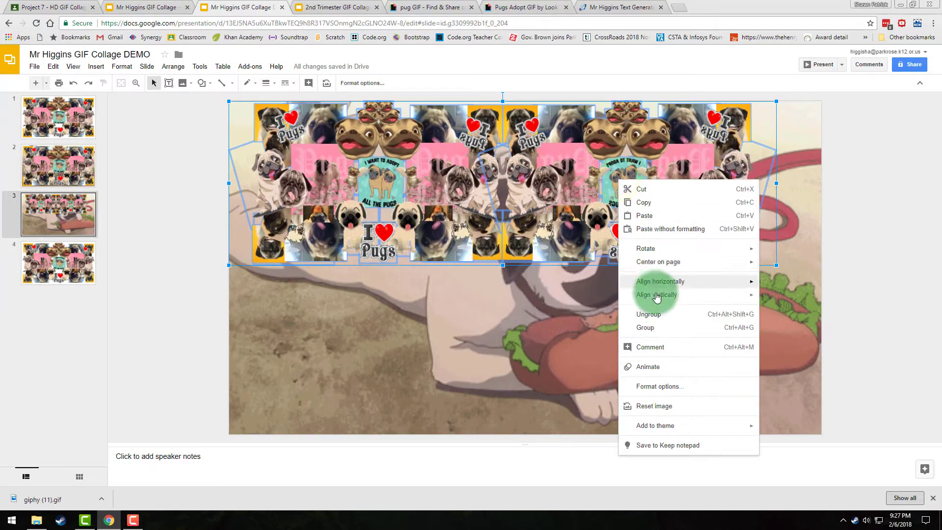
pyautogui.click(652, 326)
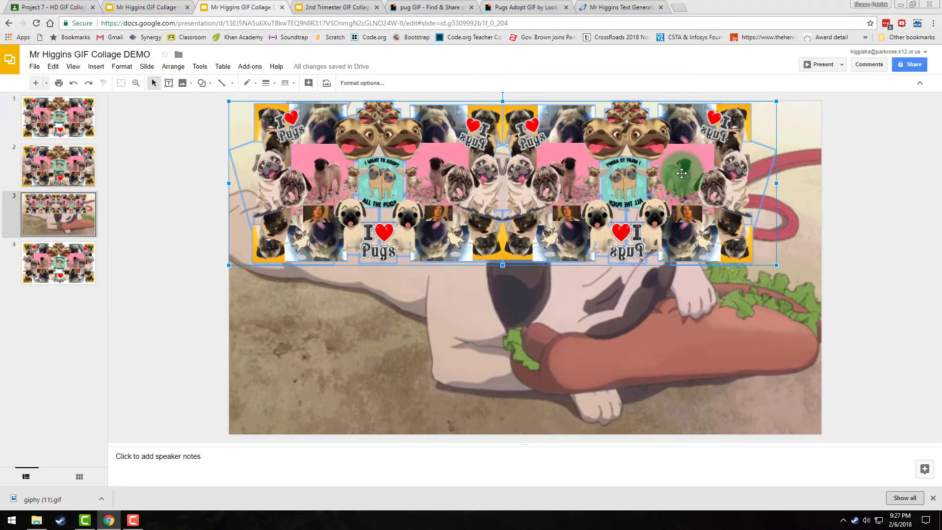
# - Copy and paste the grouped collage, flip the copy vertically, and place it directly below the original on slide 3
pyautogui.rightClick(680, 184)
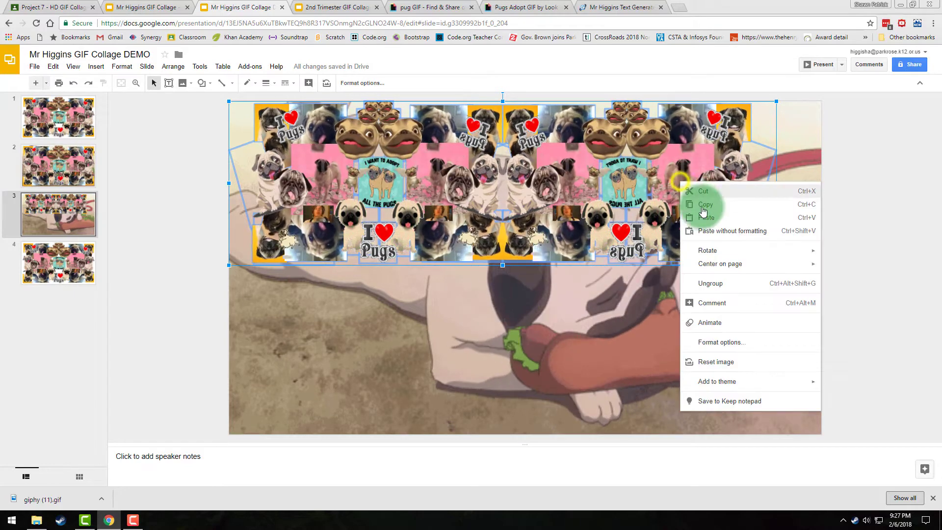
pyautogui.click(703, 205)
pyautogui.rightClick(683, 179)
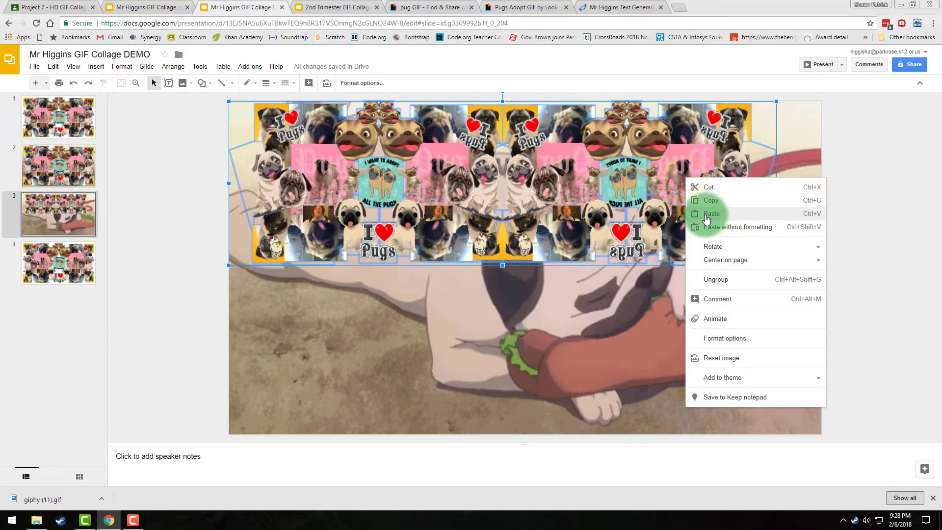
pyautogui.click(705, 213)
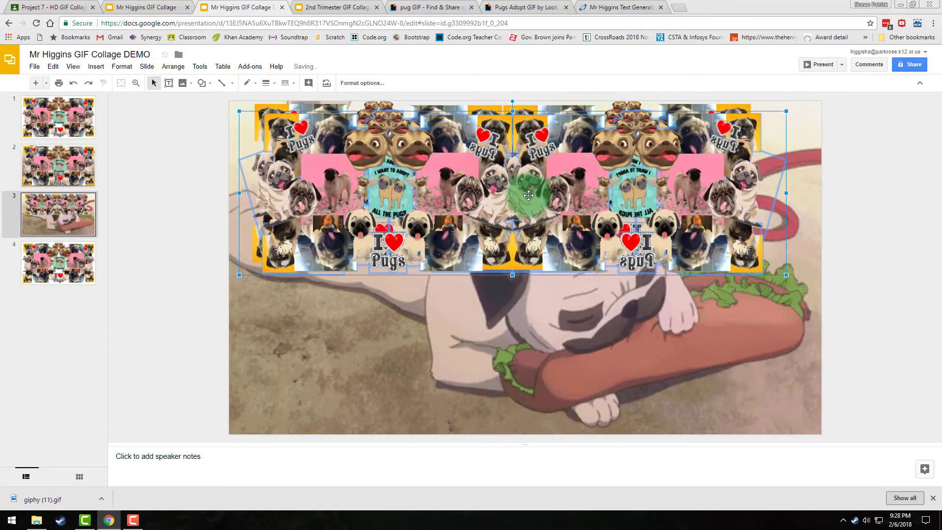
pyautogui.rightClick(535, 199)
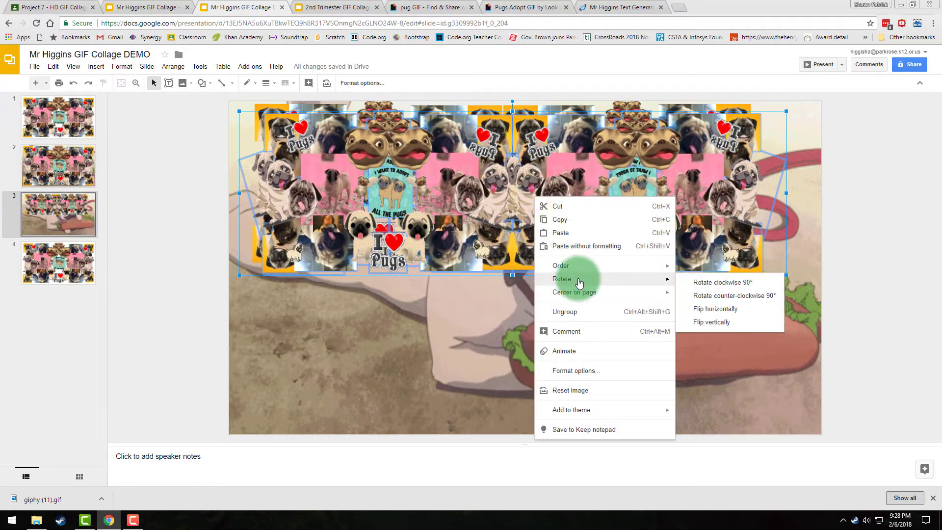
pyautogui.click(717, 322)
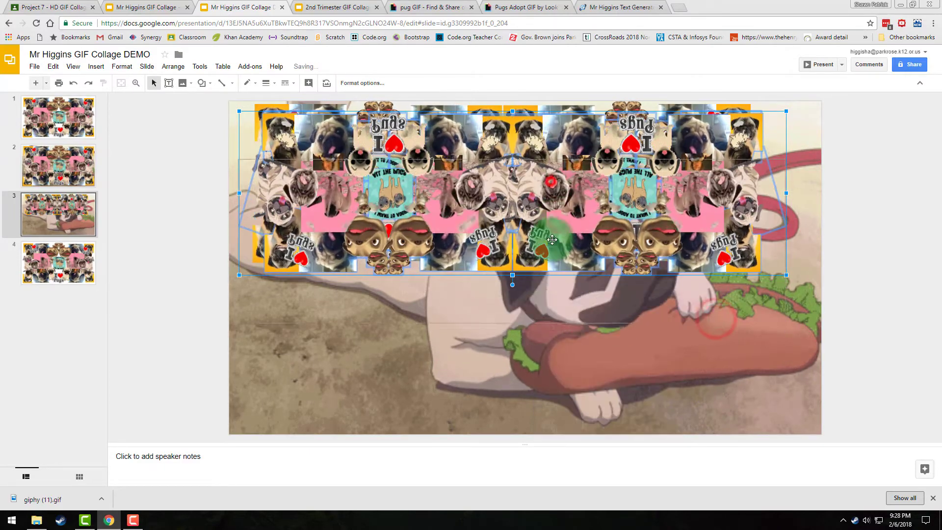
pyautogui.moveTo(552, 239); pyautogui.dragTo(540, 317)
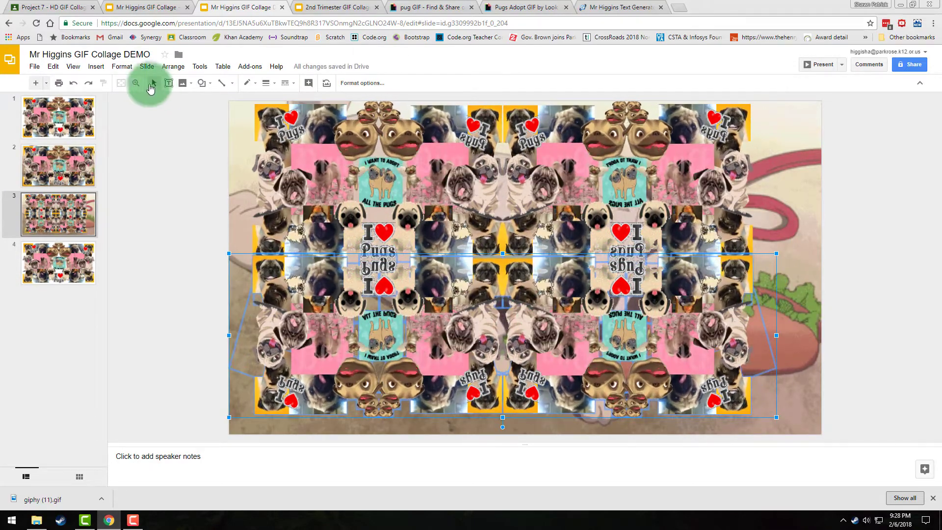
# - Shift the vertically flipped copy slightly down to adjust the seam between the upper and lower collages
pyautogui.click(137, 87)
pyautogui.click(505, 257)
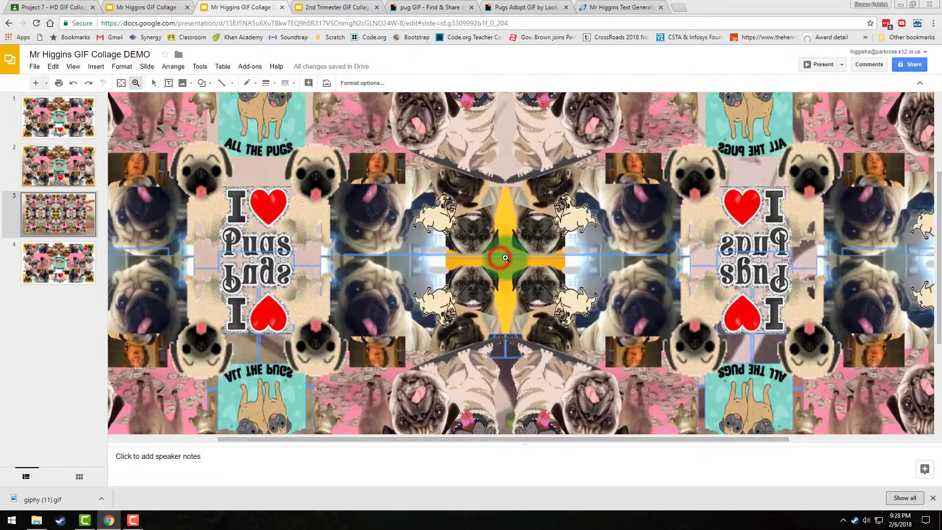
pyautogui.click(505, 257)
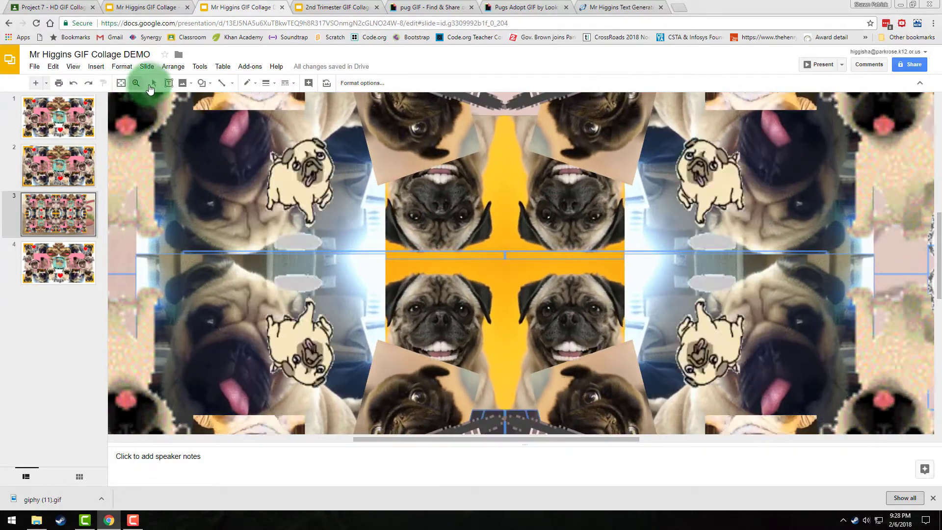
pyautogui.click(151, 85)
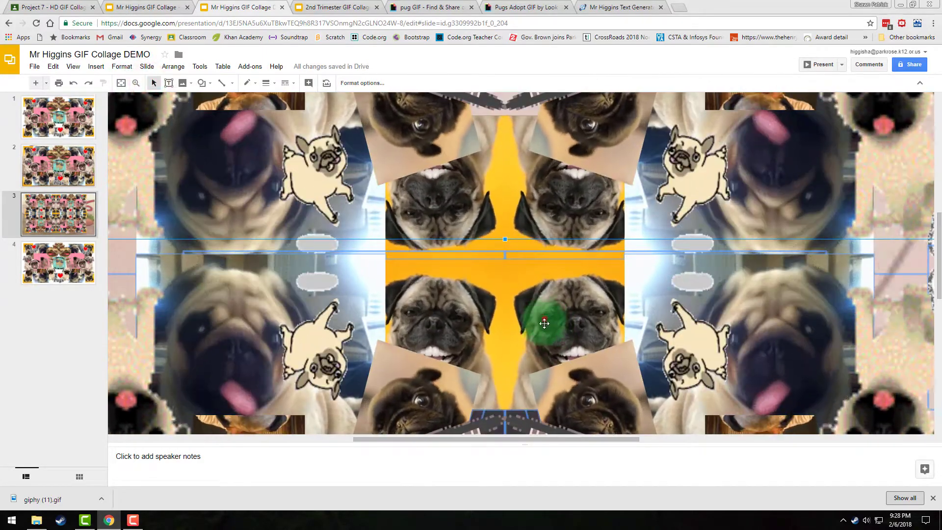
pyautogui.moveTo(545, 319)
pyautogui.mouseDown()
pyautogui.moveTo(542, 344)
pyautogui.moveTo(542, 332)
pyautogui.mouseUp()
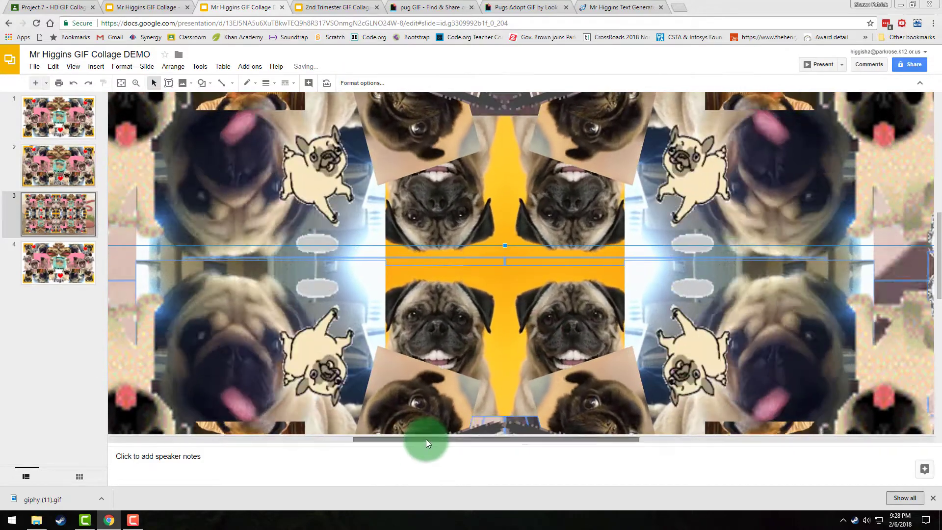
pyautogui.click(121, 83)
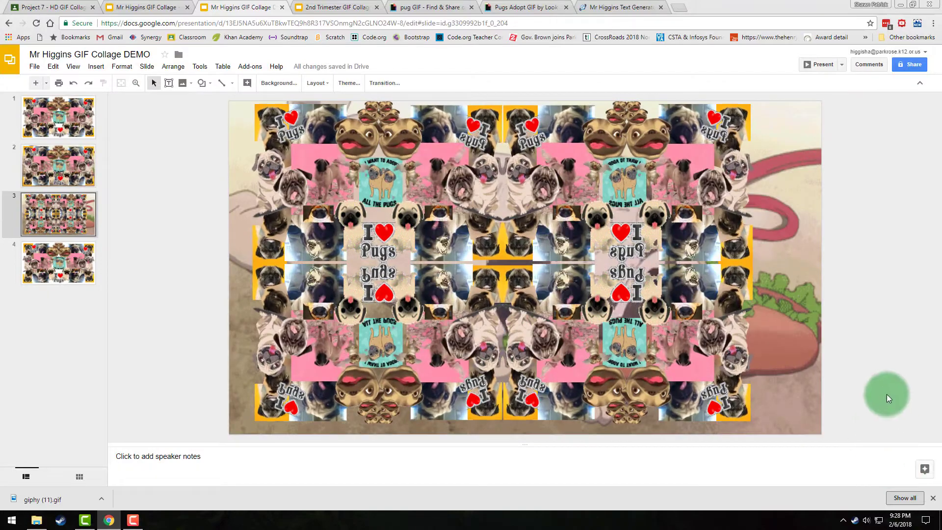
# - Select the upper and lower collages on slide 3 and group them into one object
pyautogui.click(859, 439)
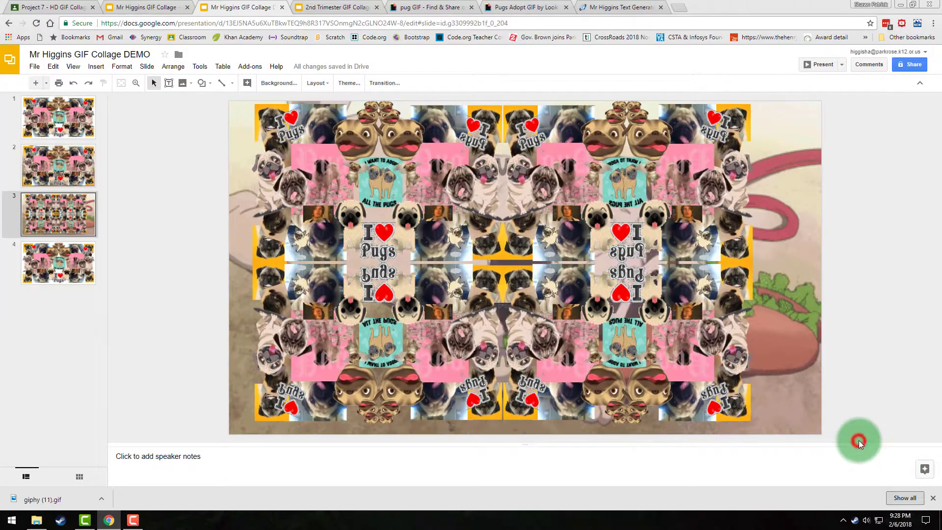
pyautogui.moveTo(826, 425); pyautogui.dragTo(393, 260)
pyautogui.moveTo(196, 105); pyautogui.dragTo(196, 98)
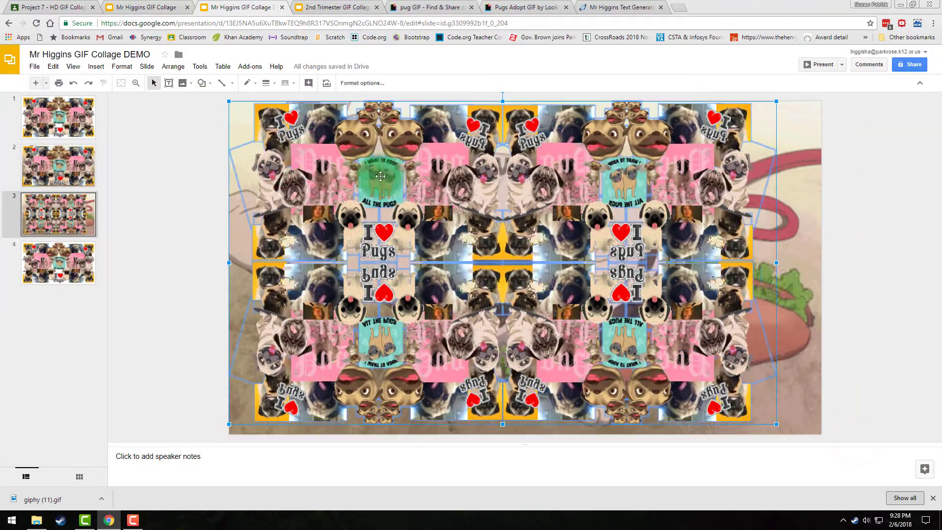
pyautogui.rightClick(414, 193)
pyautogui.click(435, 331)
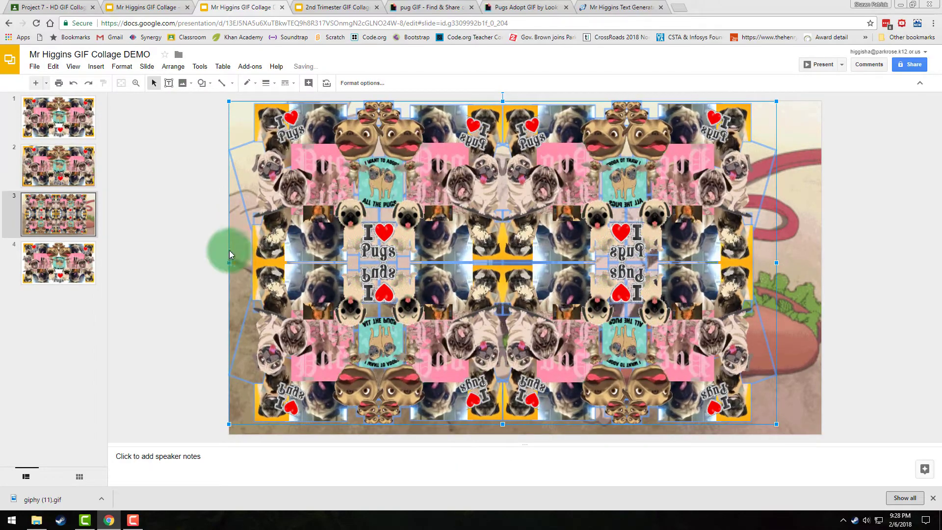
# - Widen the full grouped collage by stretching its left side slightly past the slide's left edge
pyautogui.moveTo(217, 261); pyautogui.dragTo(210, 263)
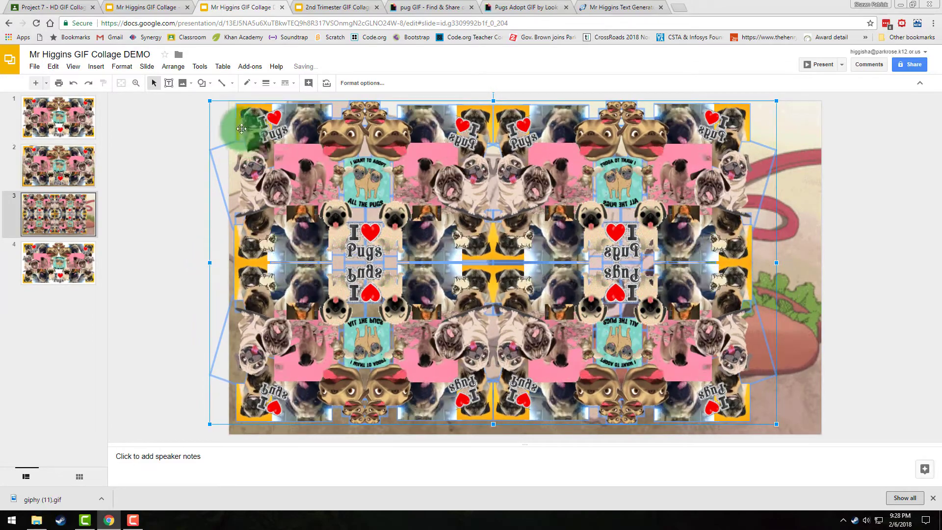